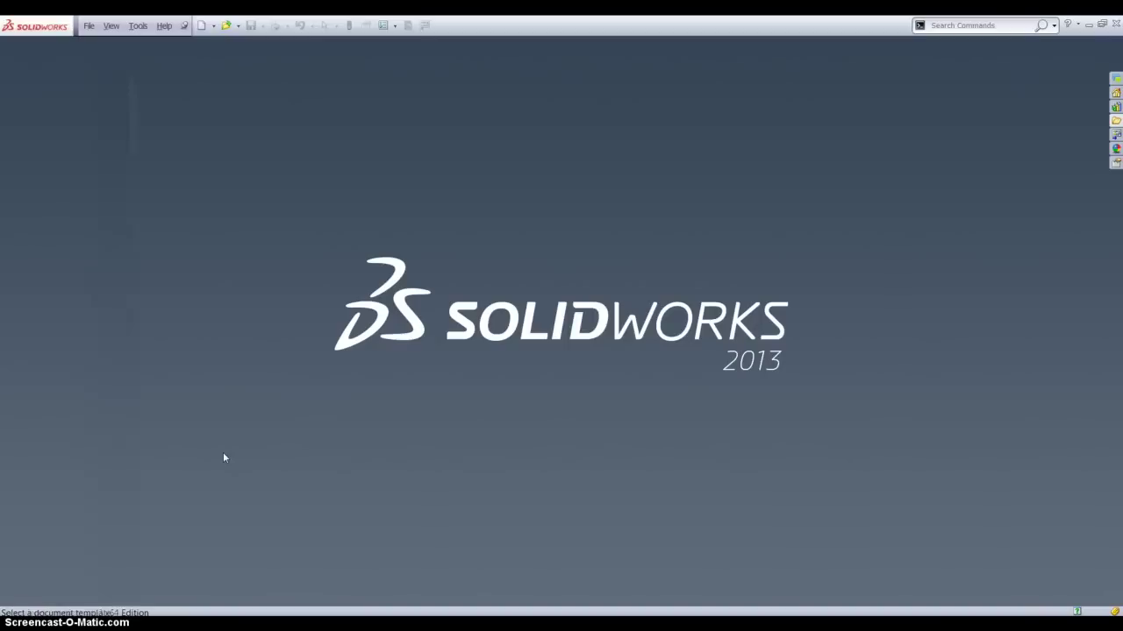
- Create a new part document and save it to the Desktop as ACDelco JackStand
key(ctrl+n)
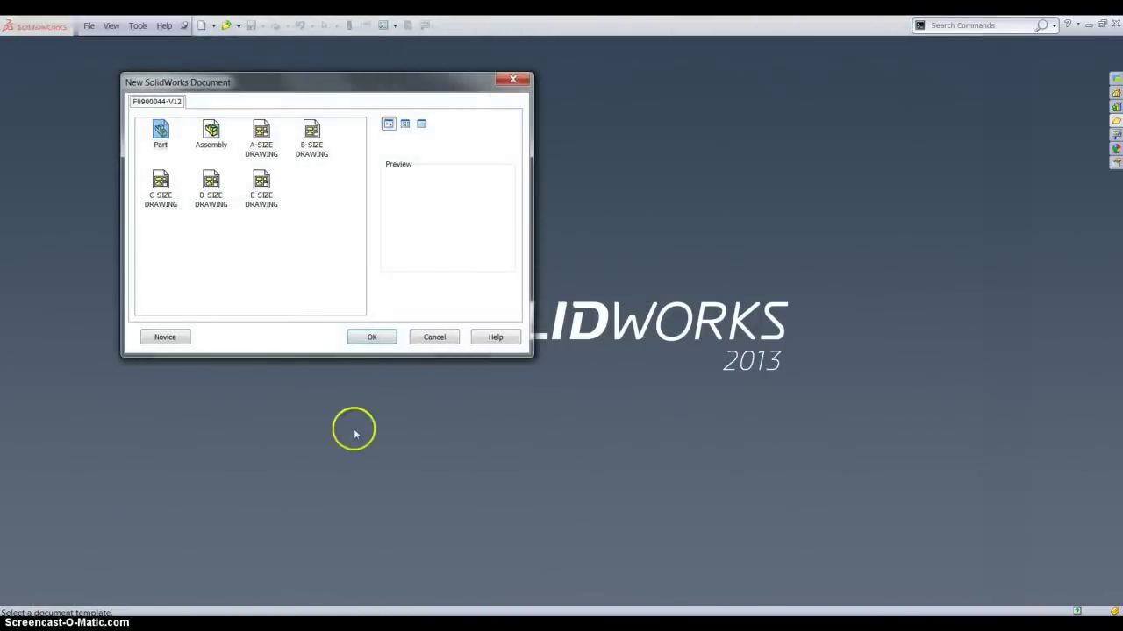
click(371, 335)
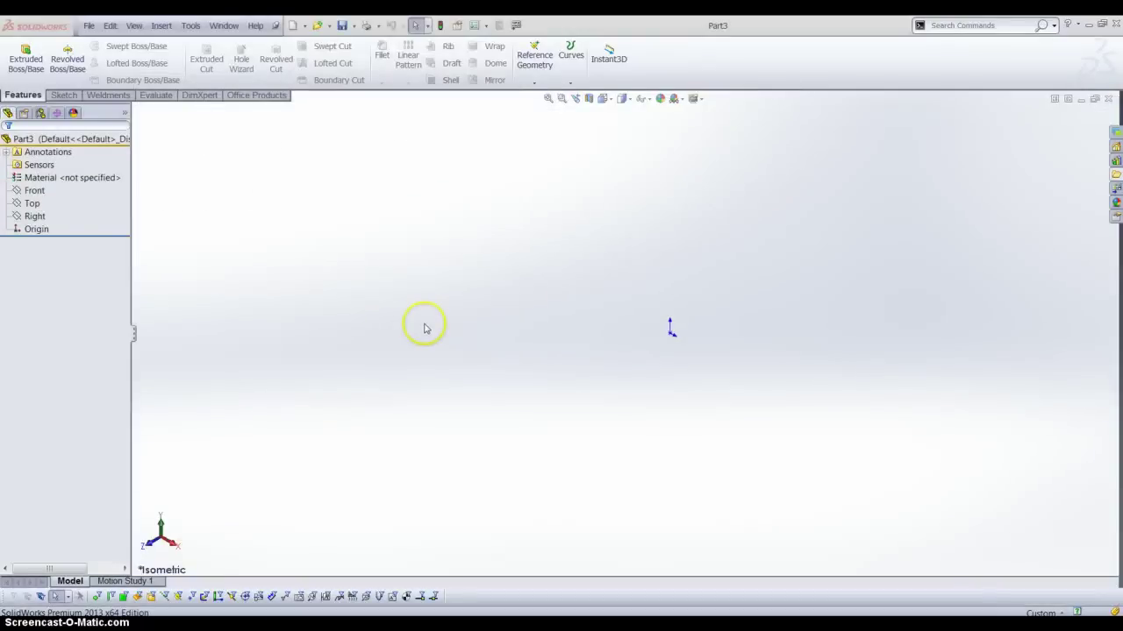
key(ctrl+s)
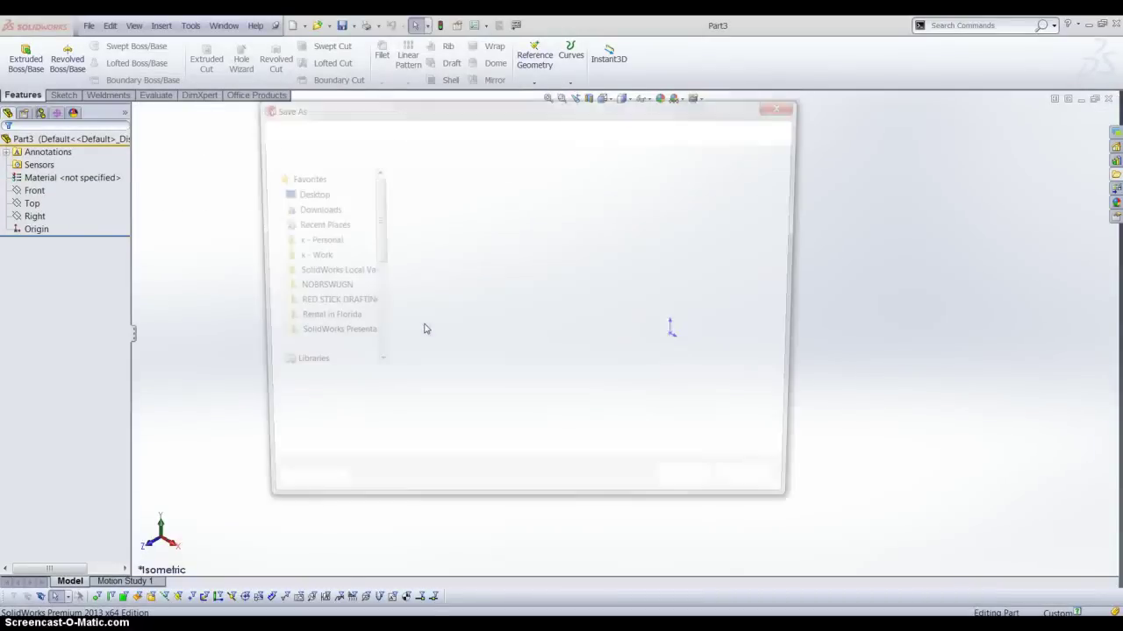
click(330, 195)
double_click(395, 383)
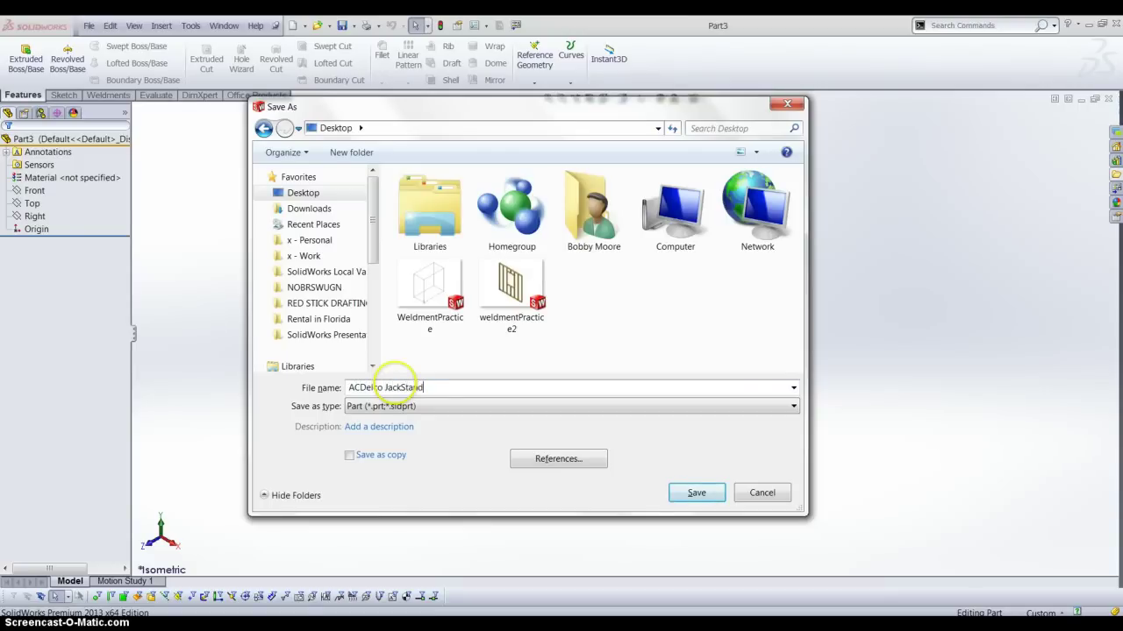
key(Return)
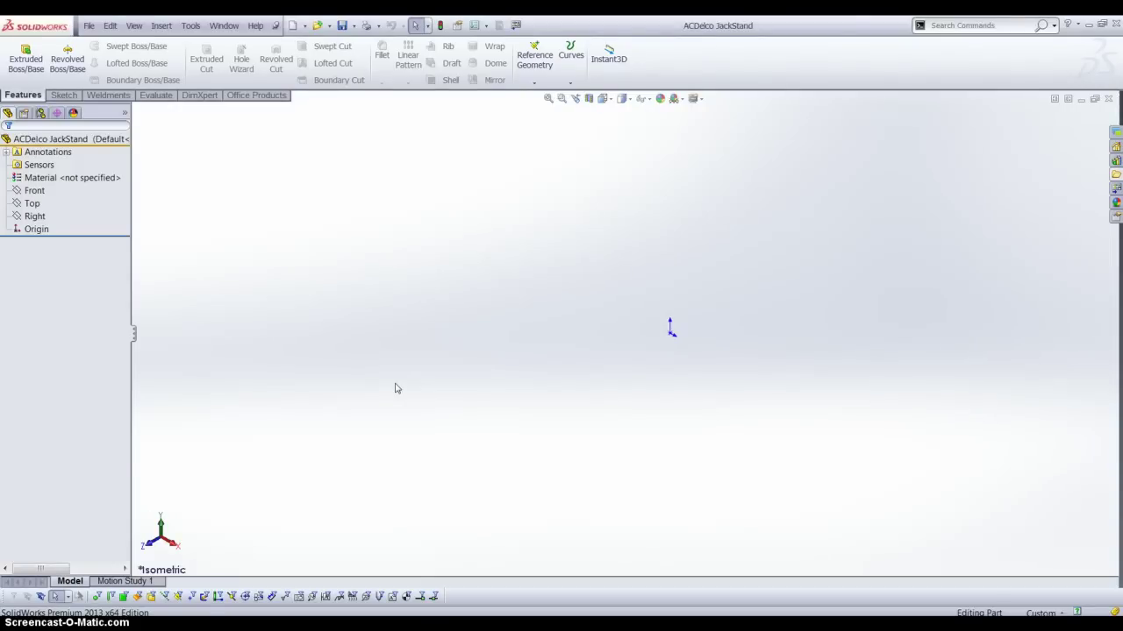
- Sketch a center rectangle on the Front plane, centered on the origin, about 1.59 in wide and 4.43 in tall
key(l)
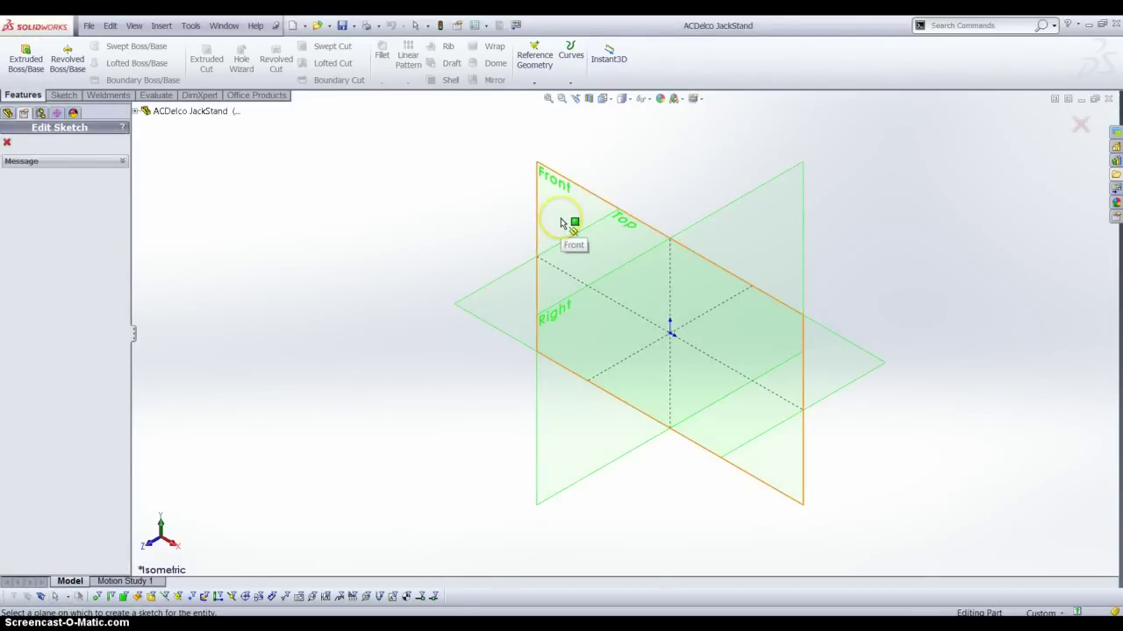
click(560, 223)
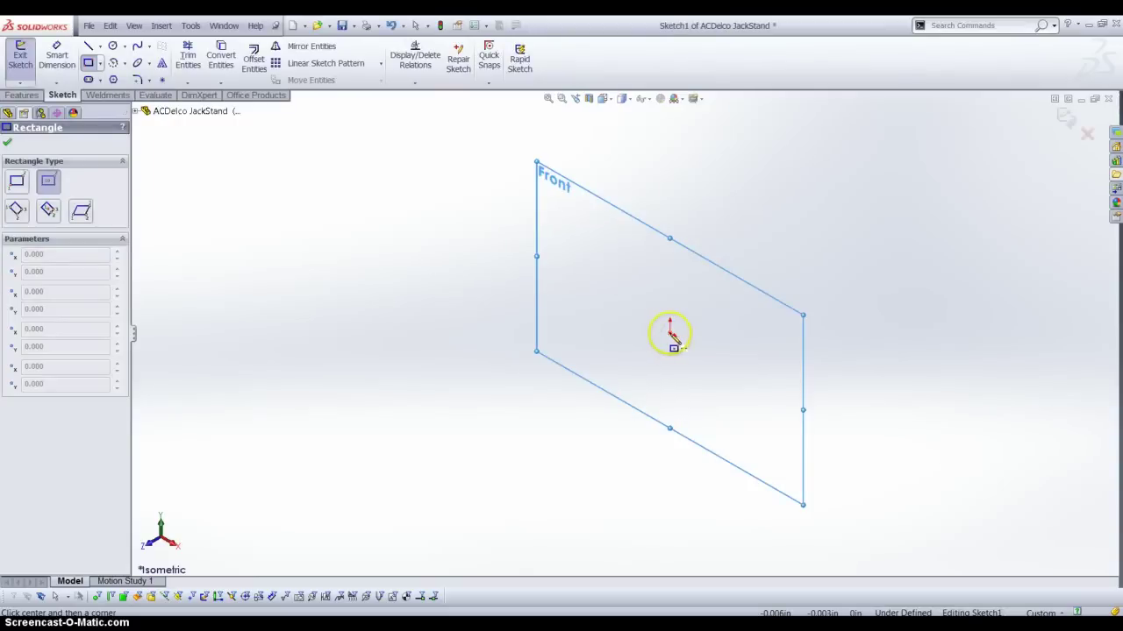
click(670, 333)
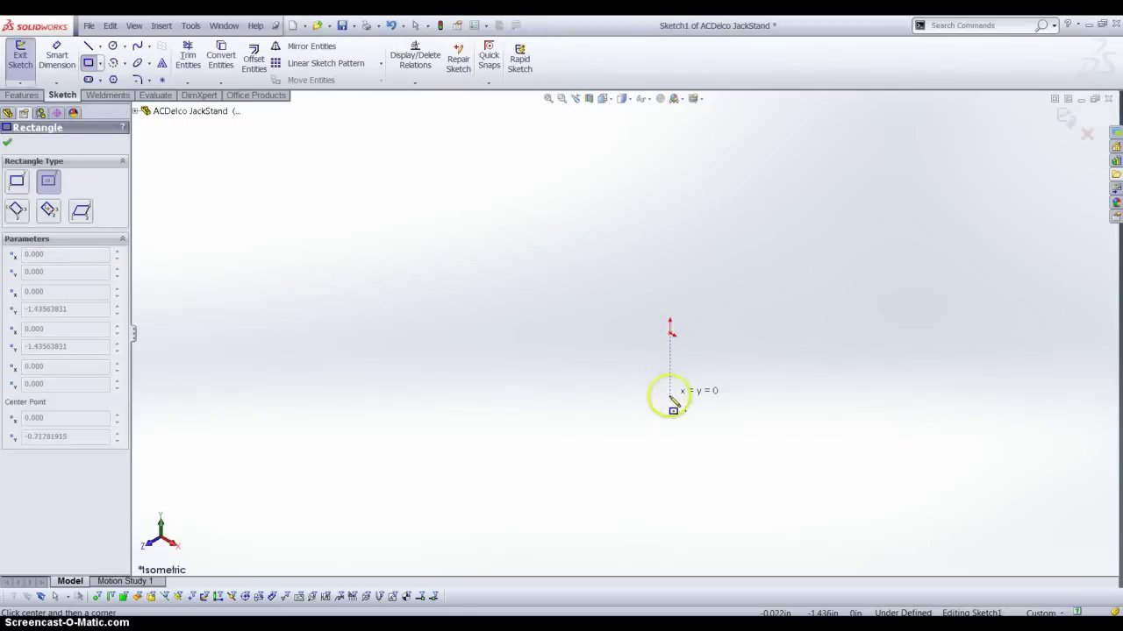
click(700, 448)
key(Escape)
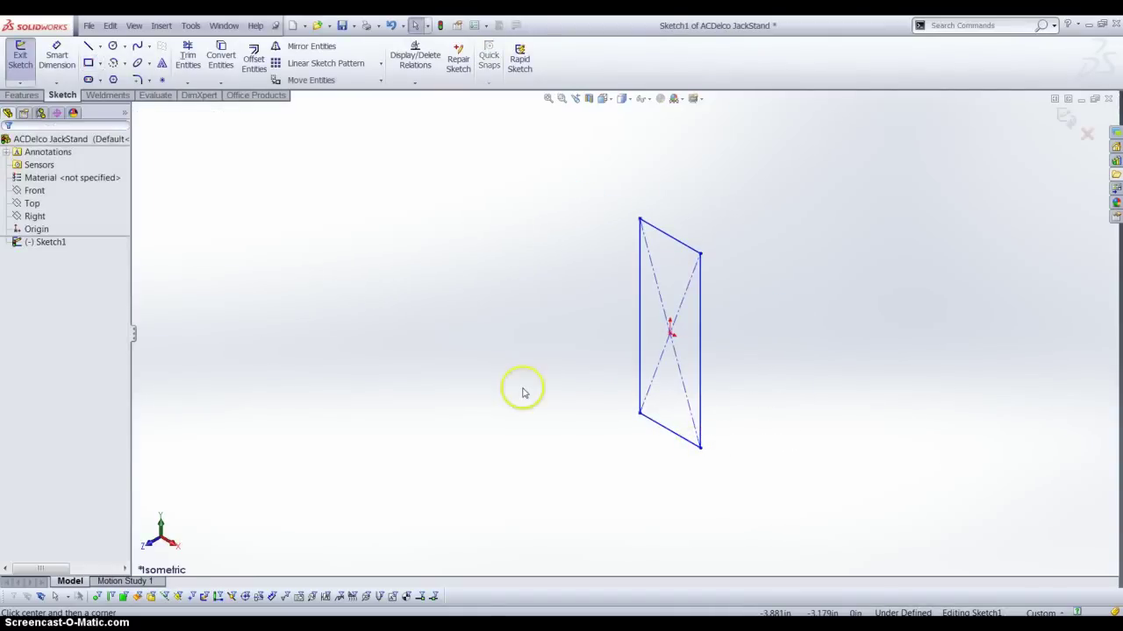
key(ctrl+1)
- Switch to the picture viewer to examine the jack stand reference photo, and return to SolidWorks
key(super+Tab)
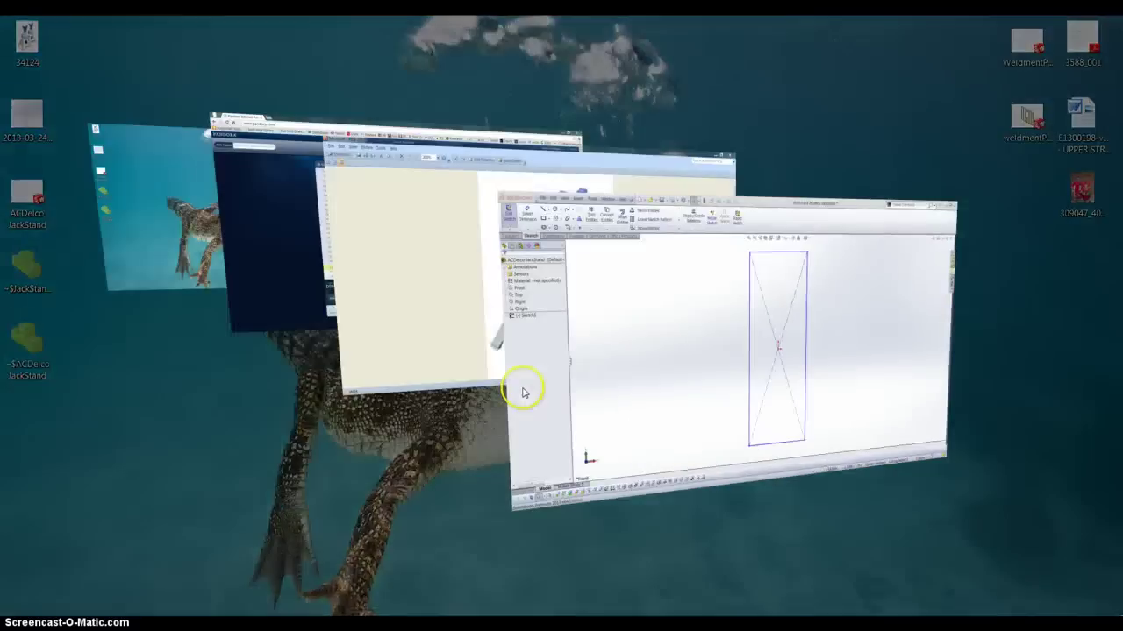
key(super+Tab)
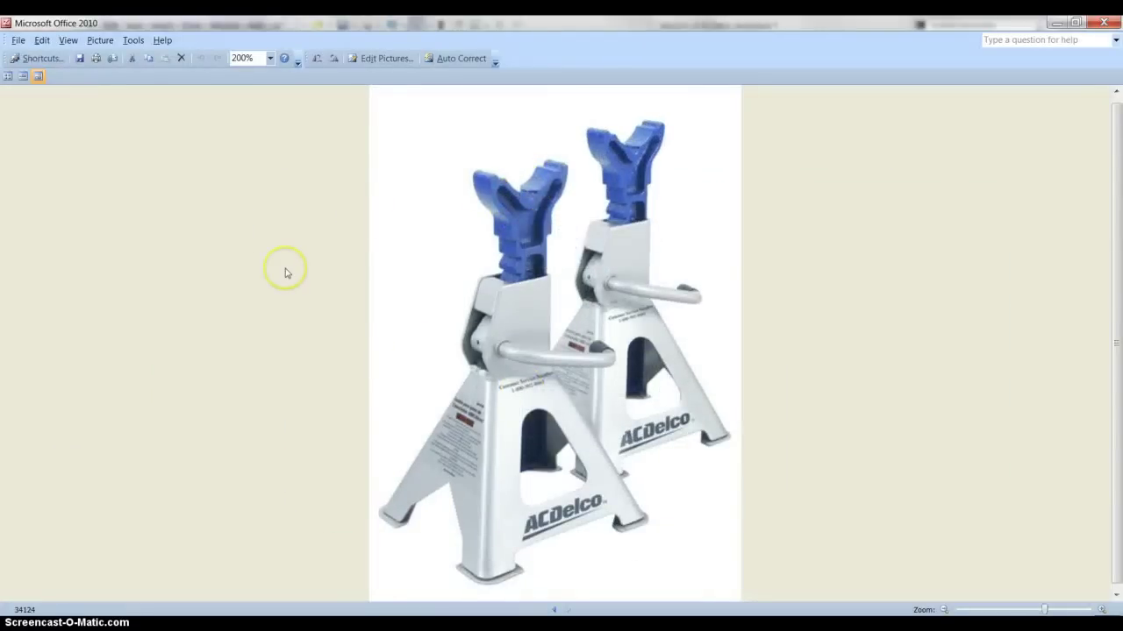
key(super+Tab)
key(super+Tab)
key(super+Tab)
key(super+Tab)
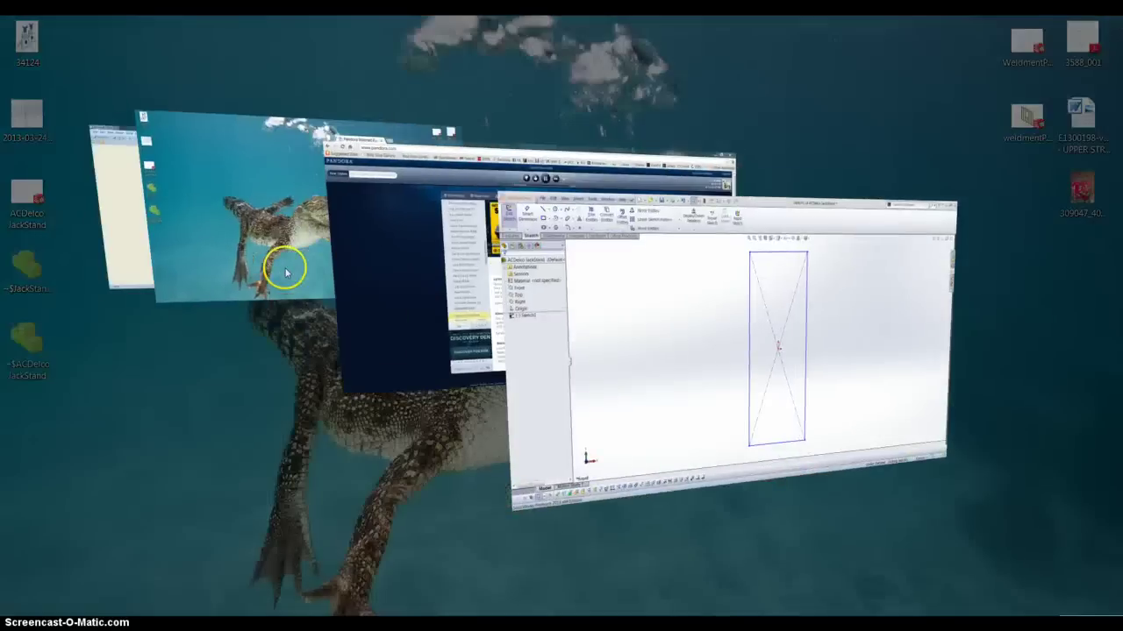
key(super+Tab)
key(super+Tab)
key(super+Tab)
key(super+Tab)
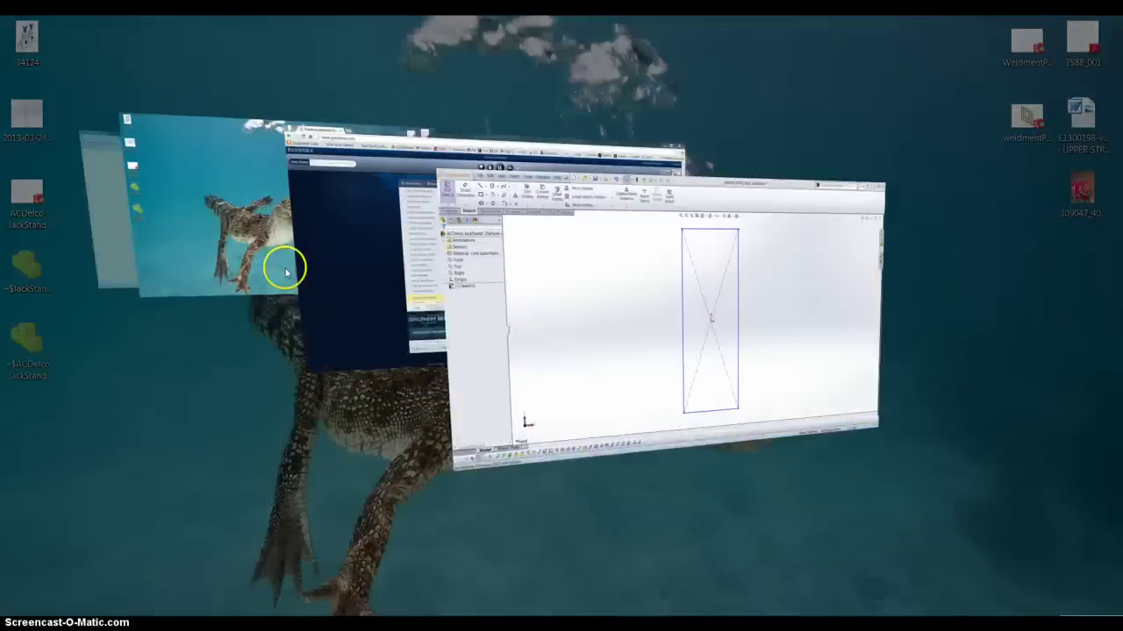
key(super+Tab)
key(super+Tab)
key(super+Tab)
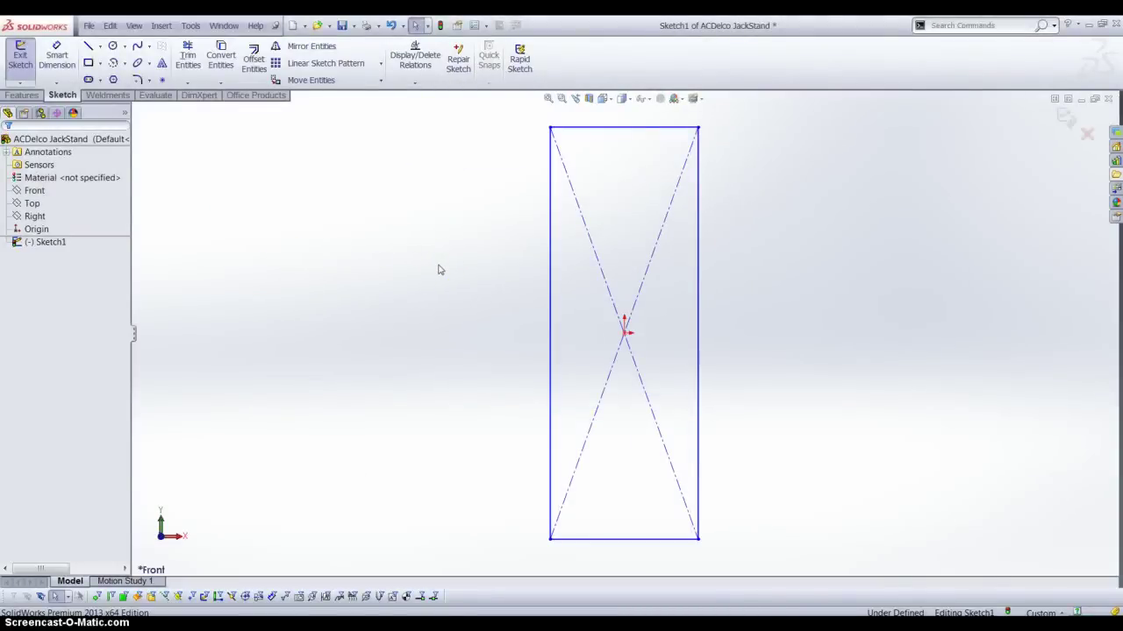
- Dimension the rectangle's bottom edge to a width of 1.5 in
key(z)
key(z)
key(d)
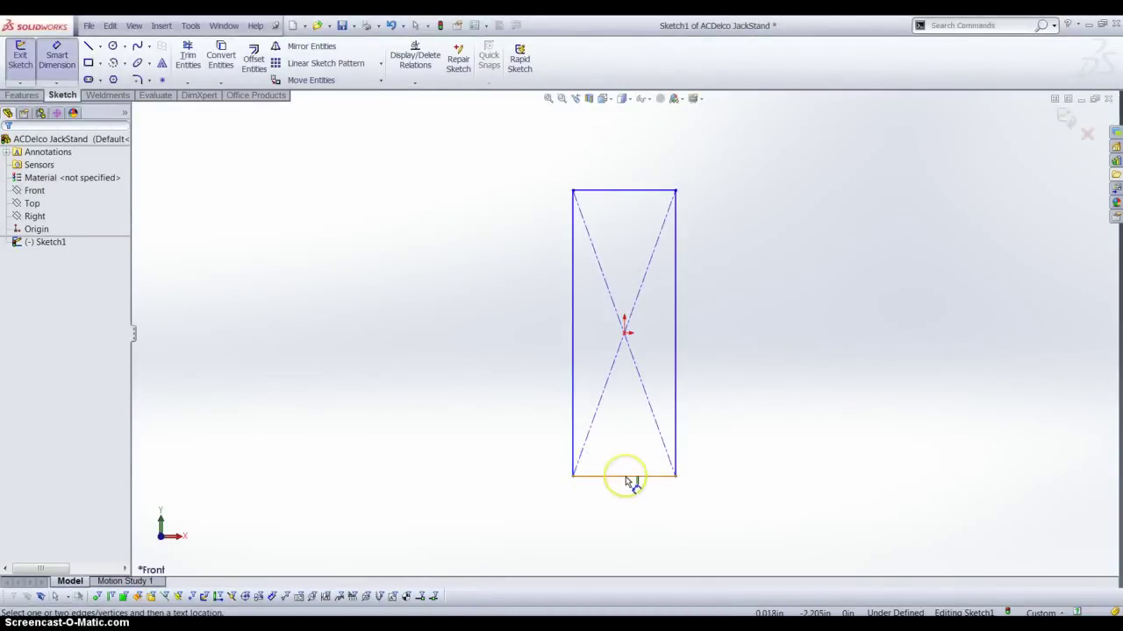
click(630, 479)
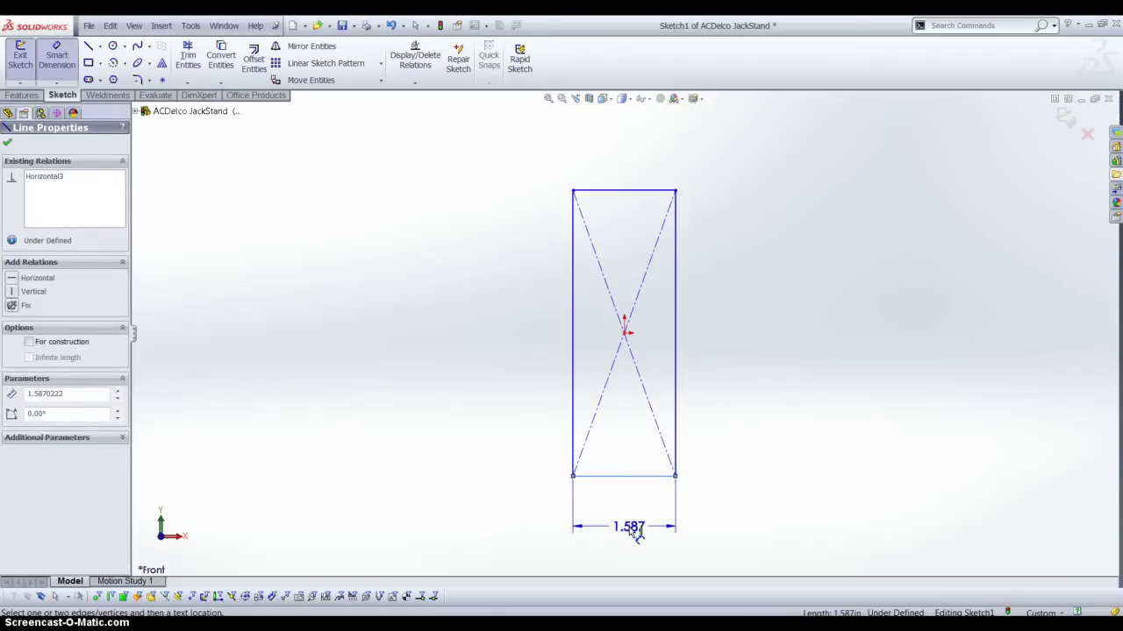
click(636, 535)
text(1.5)
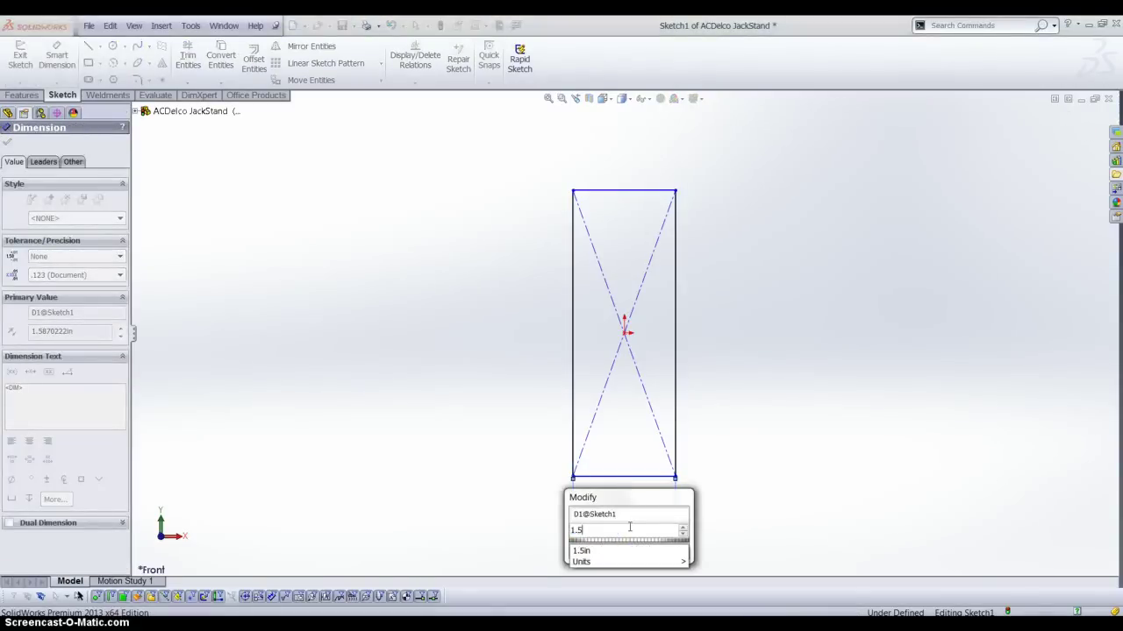
key(Return)
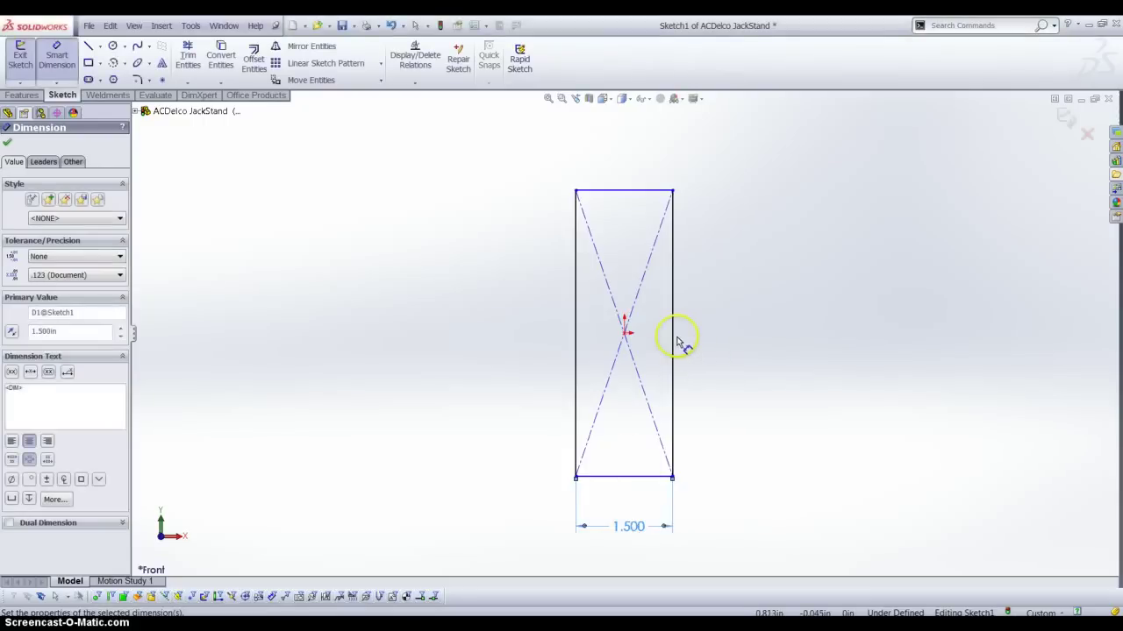
- Dimension the rectangle's right edge to a height of 9 in and end dimensioning
click(675, 342)
click(777, 346)
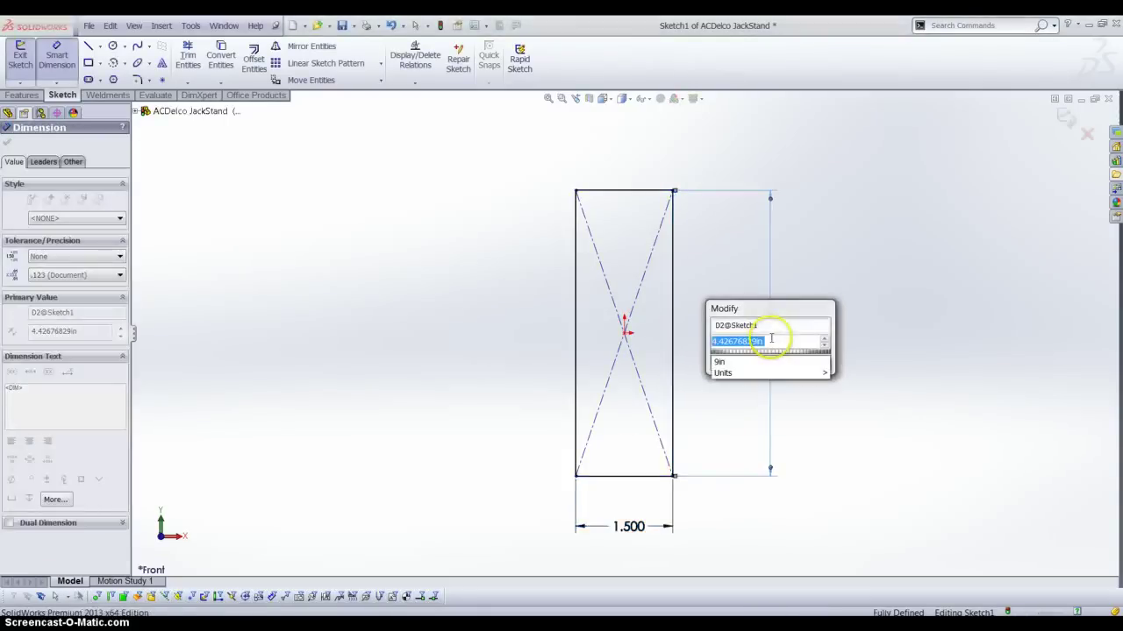
key(Return)
key(f)
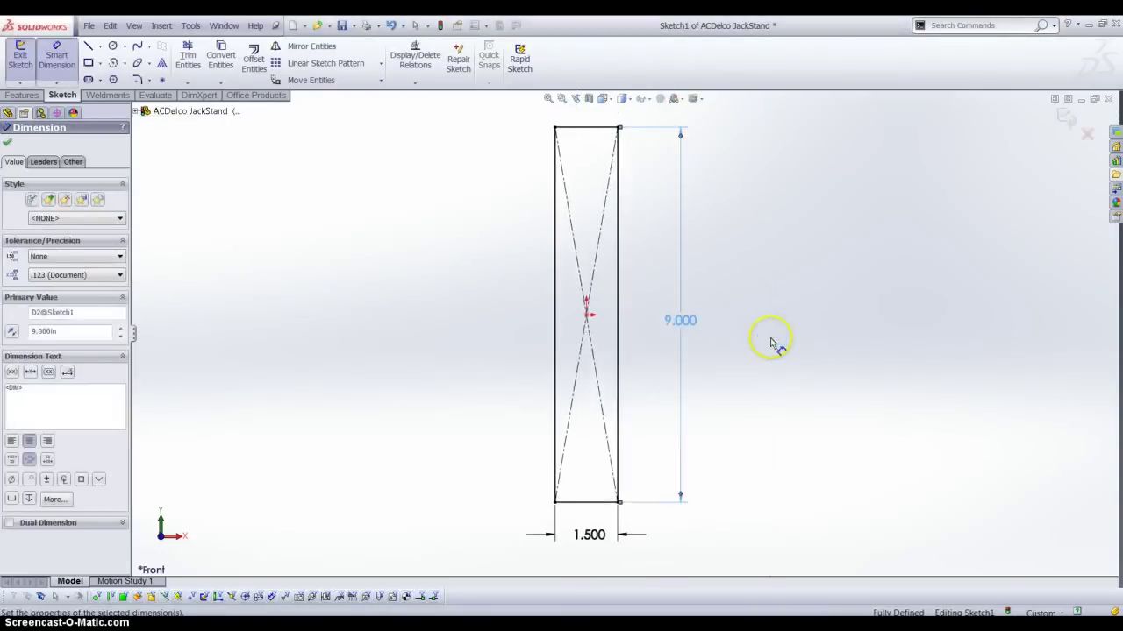
key(Escape)
key(Escape)
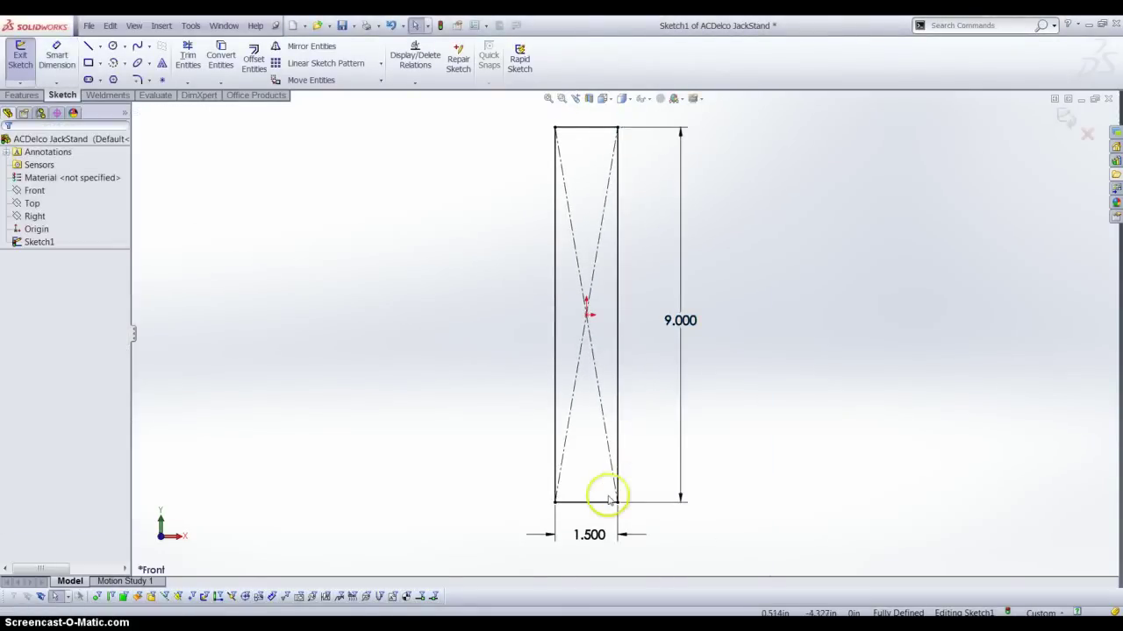
- Sketch a circle with a radius of about 0.176 in inside the rectangle, near its lower edge
key(c)
scroll(587, 469, down, 5)
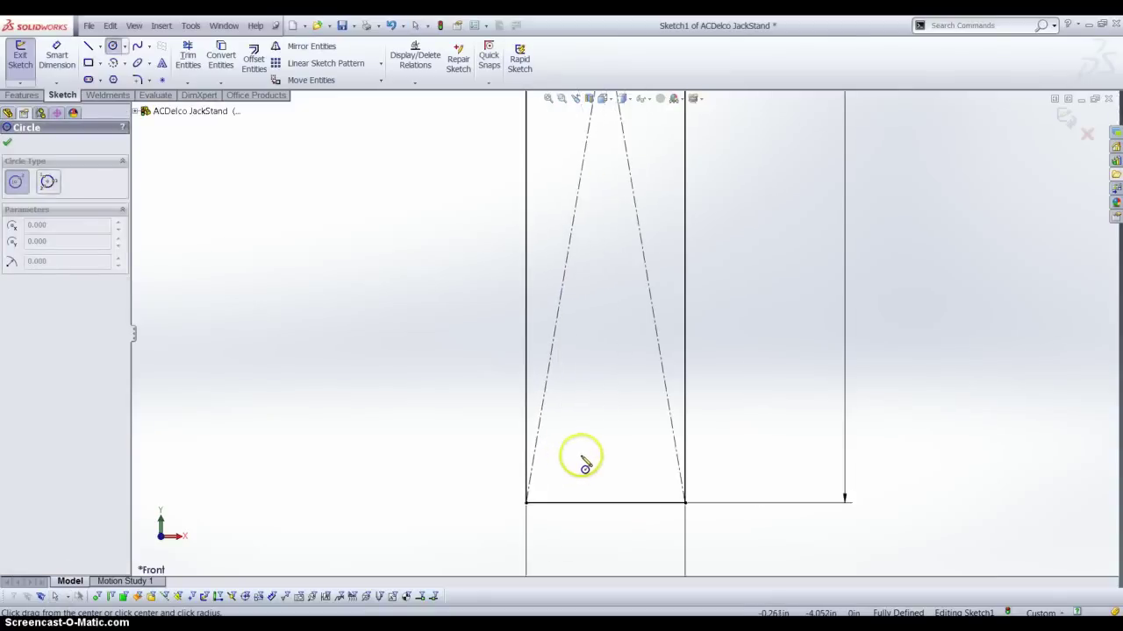
click(579, 422)
click(568, 436)
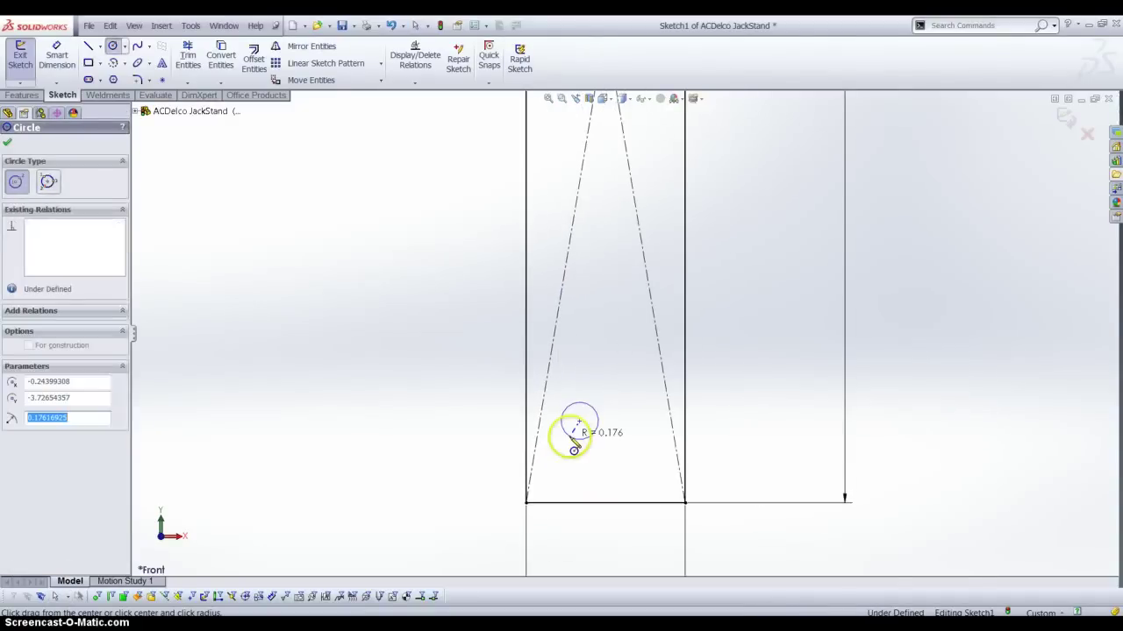
key(Escape)
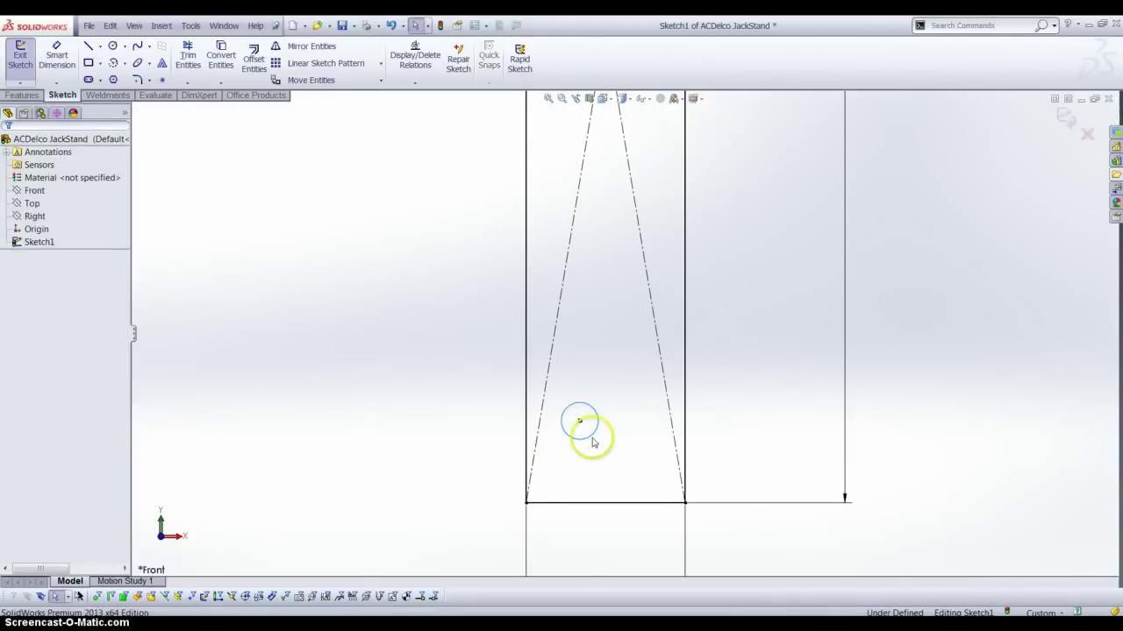
- Add a Vertical relation between the circle's center and the origin
click(580, 423)
scroll(621, 421, up, 2)
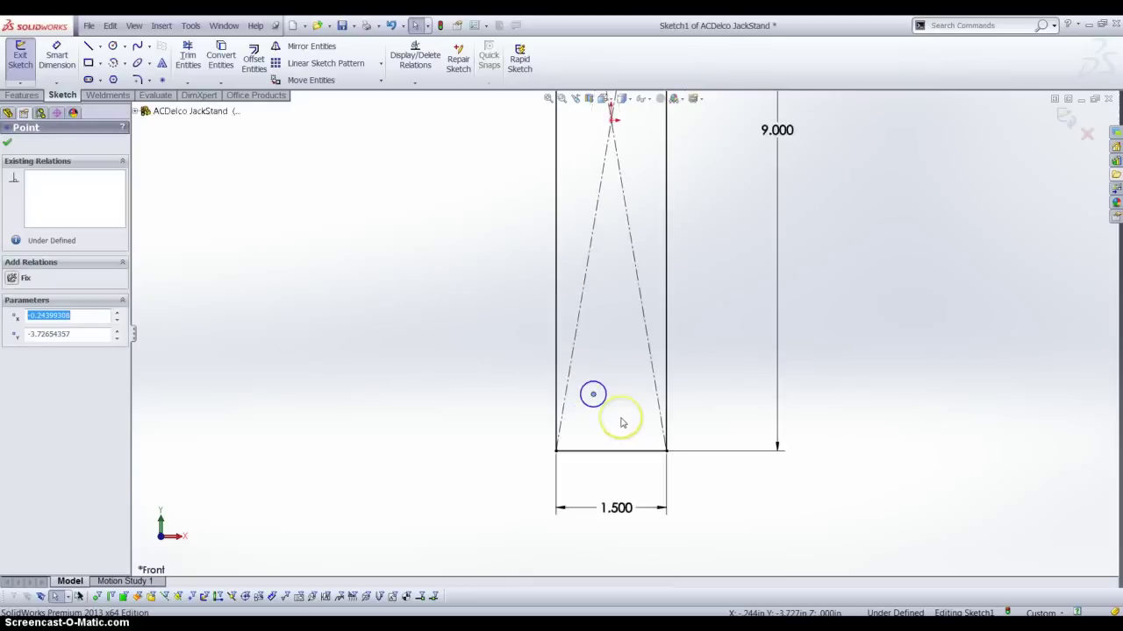
ctrl+click(610, 117)
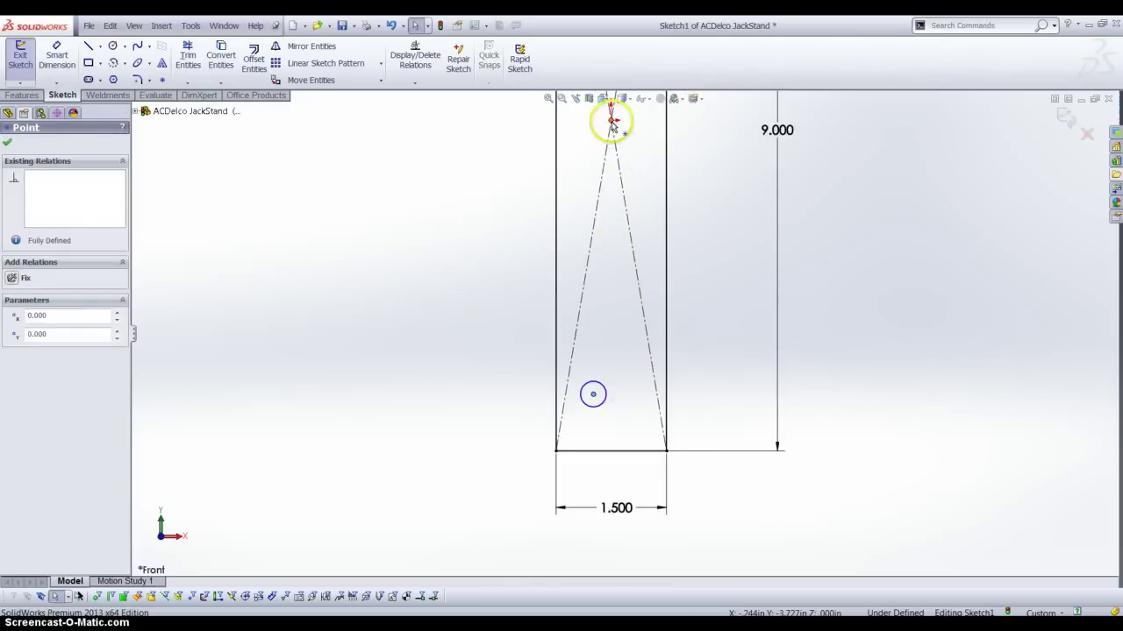
click(653, 76)
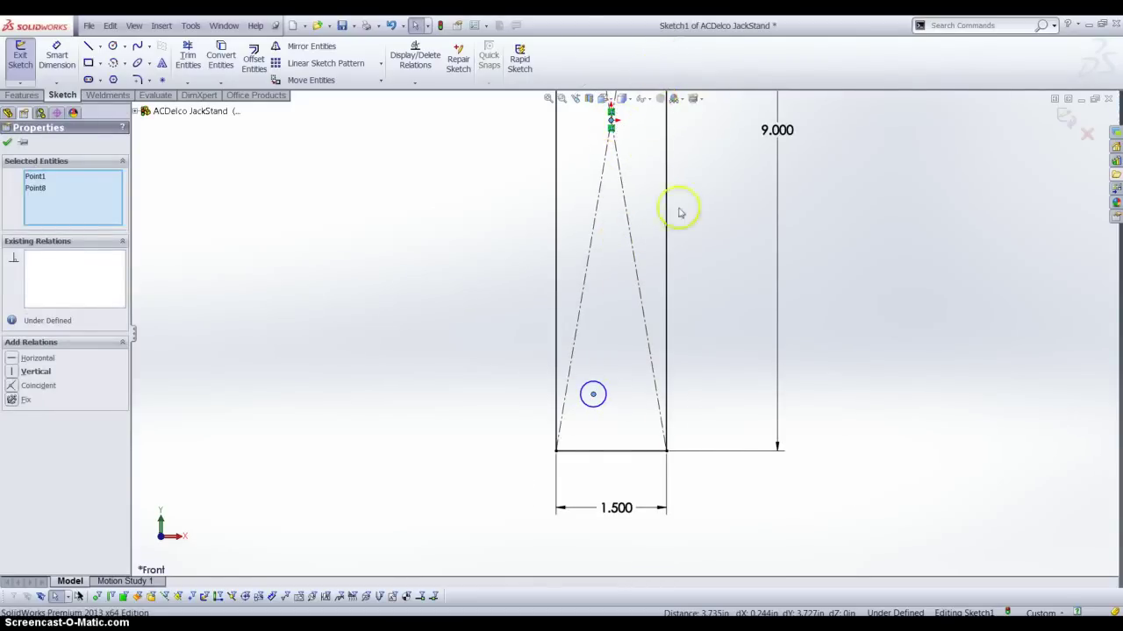
click(717, 288)
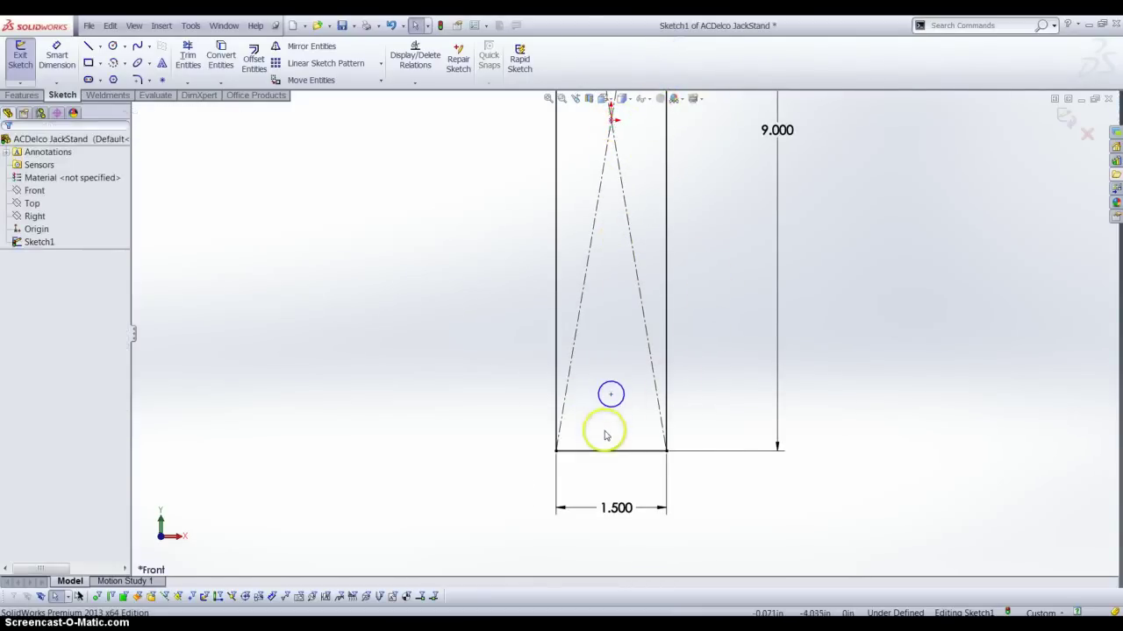
- Dimension the circle's center 0.75 in above the rectangle's bottom edge
key(d)
click(615, 406)
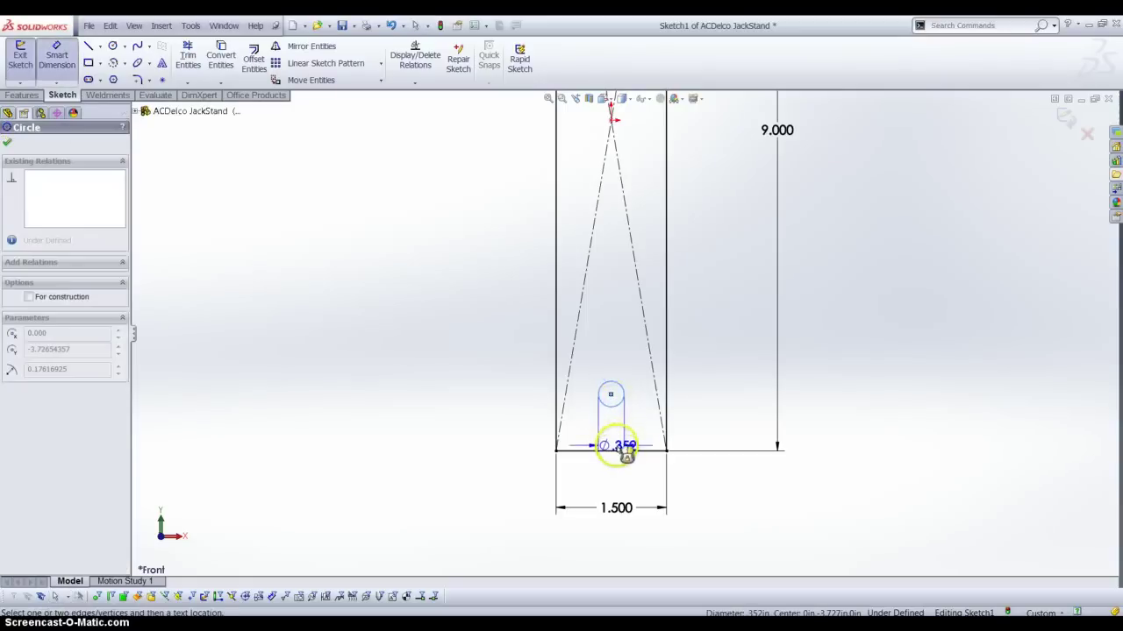
click(619, 451)
click(712, 426)
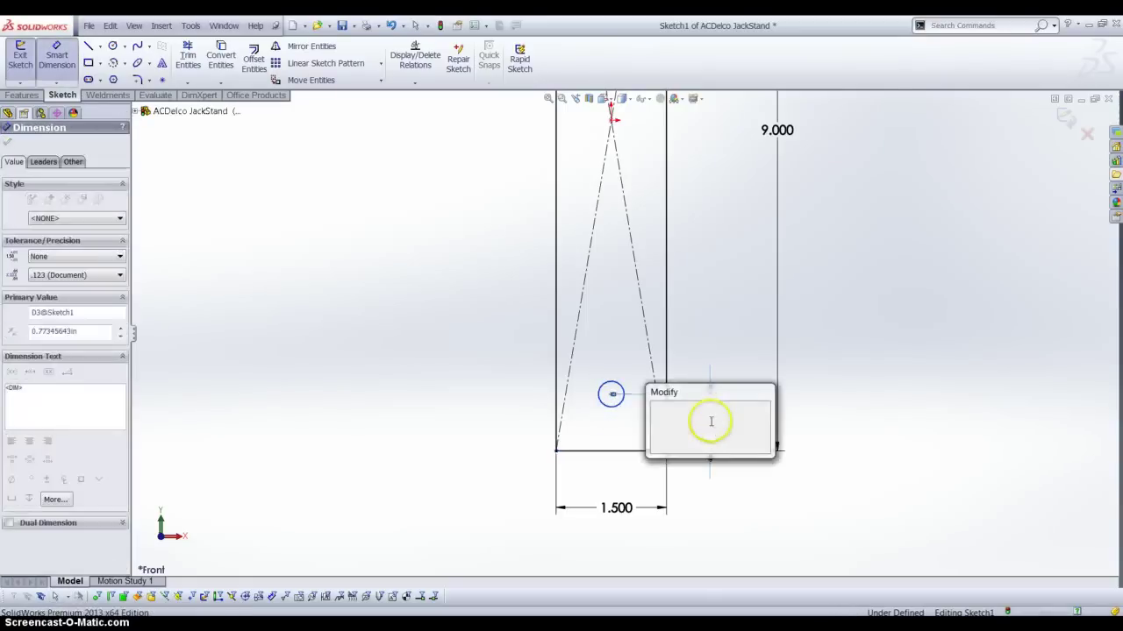
key(BackSpace)
text(.75)
key(Return)
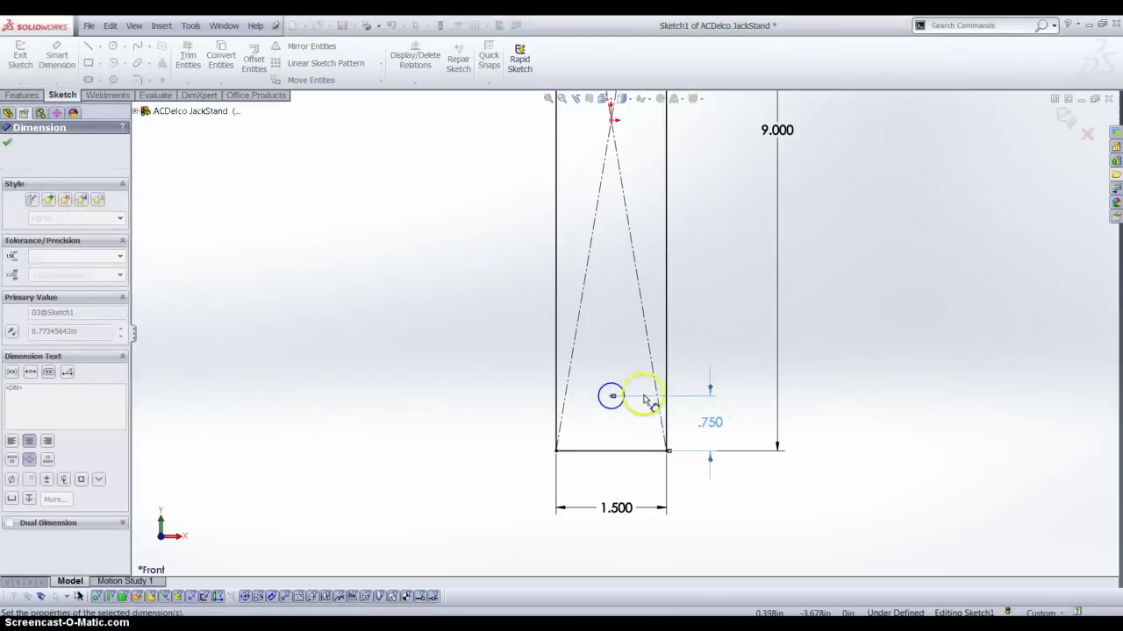
- Dimension the circle's diameter to 0.3 in
click(621, 392)
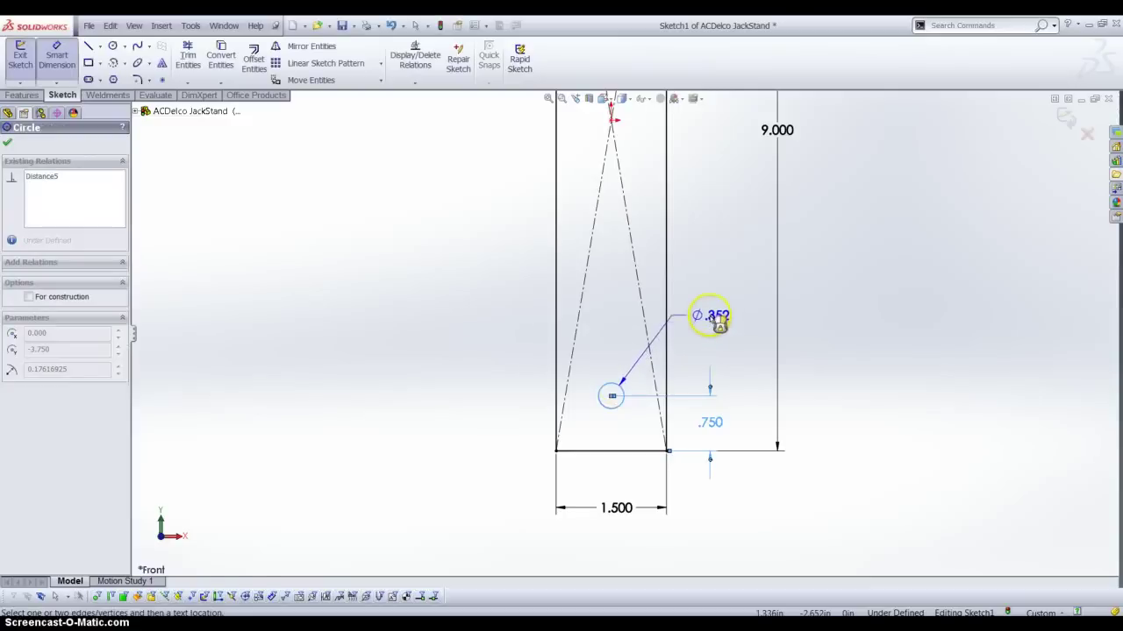
click(714, 321)
text(.3)
key(Return)
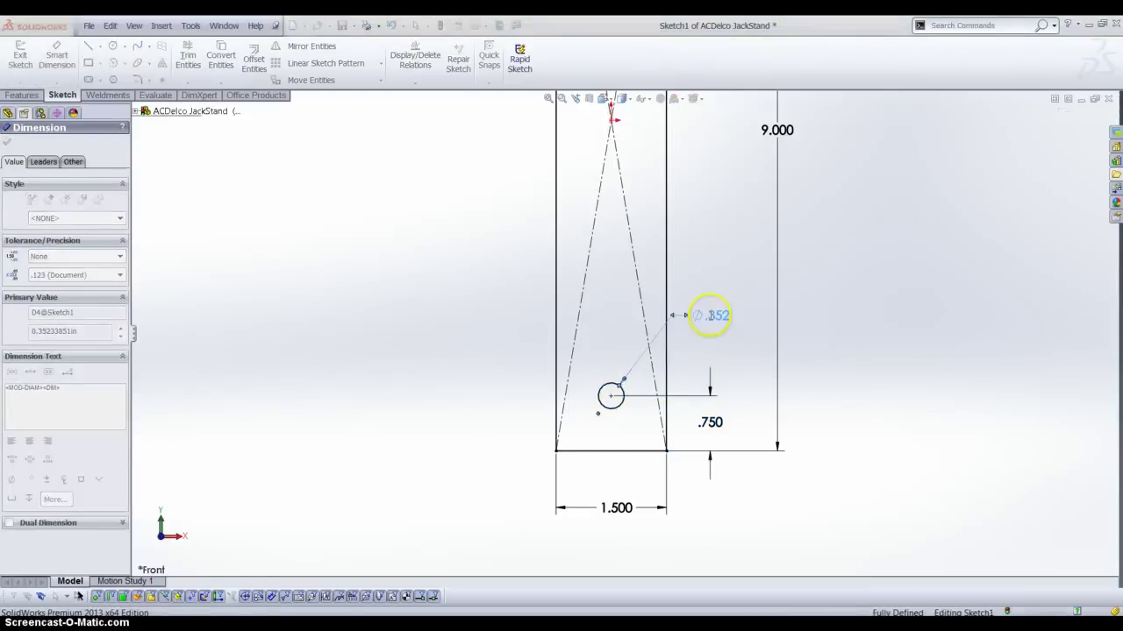
click(864, 214)
key(f)
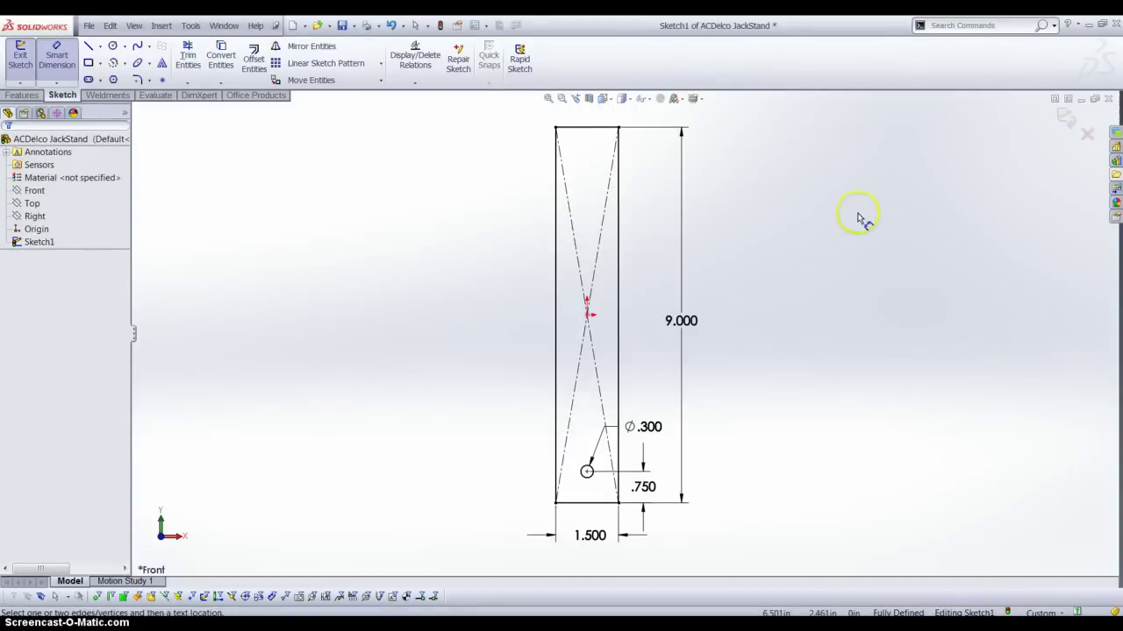
scroll(540, 419, down, 3)
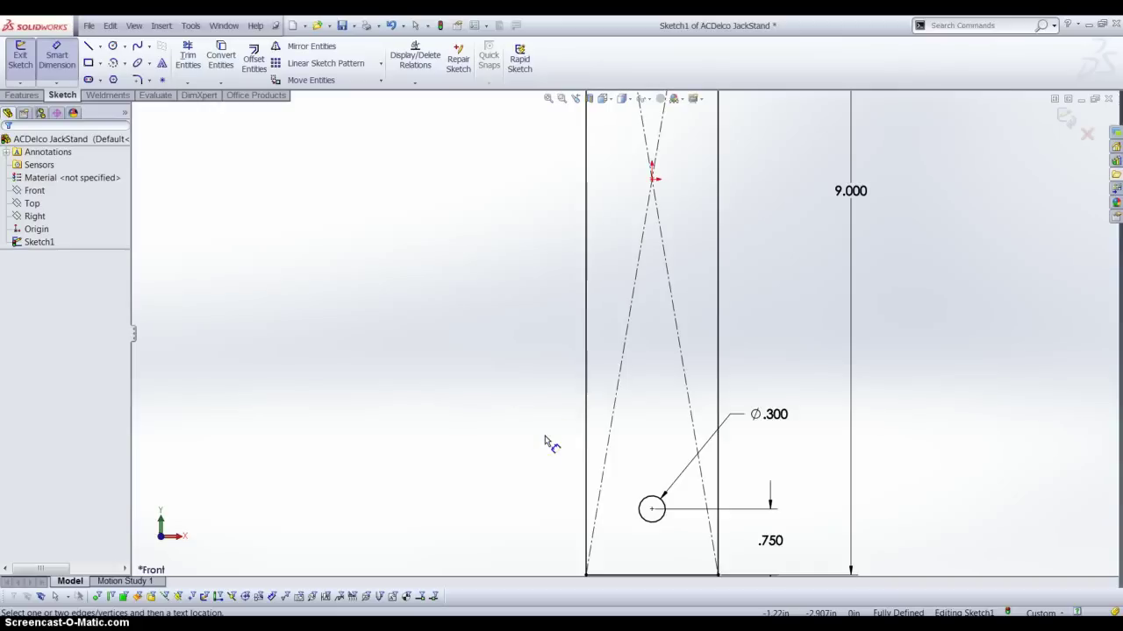
- Sketch a notch at the rectangle's left edge: a horizontal line about 0.23 in long inward and a slanted line back down to the edge
key(Escape)
key(l)
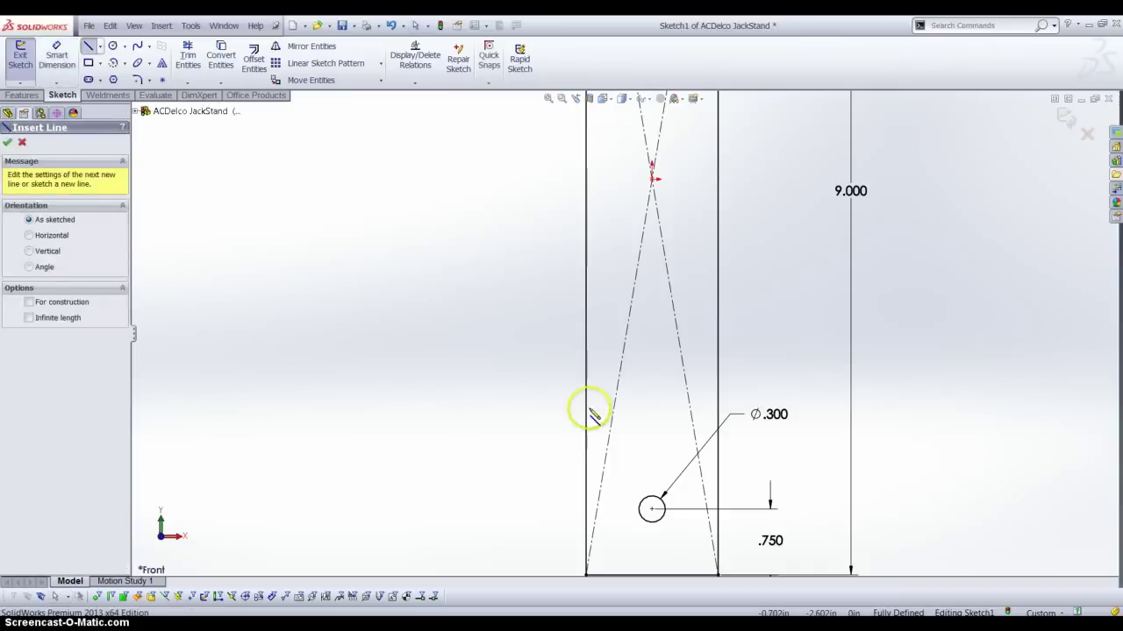
drag(602, 419, 612, 420)
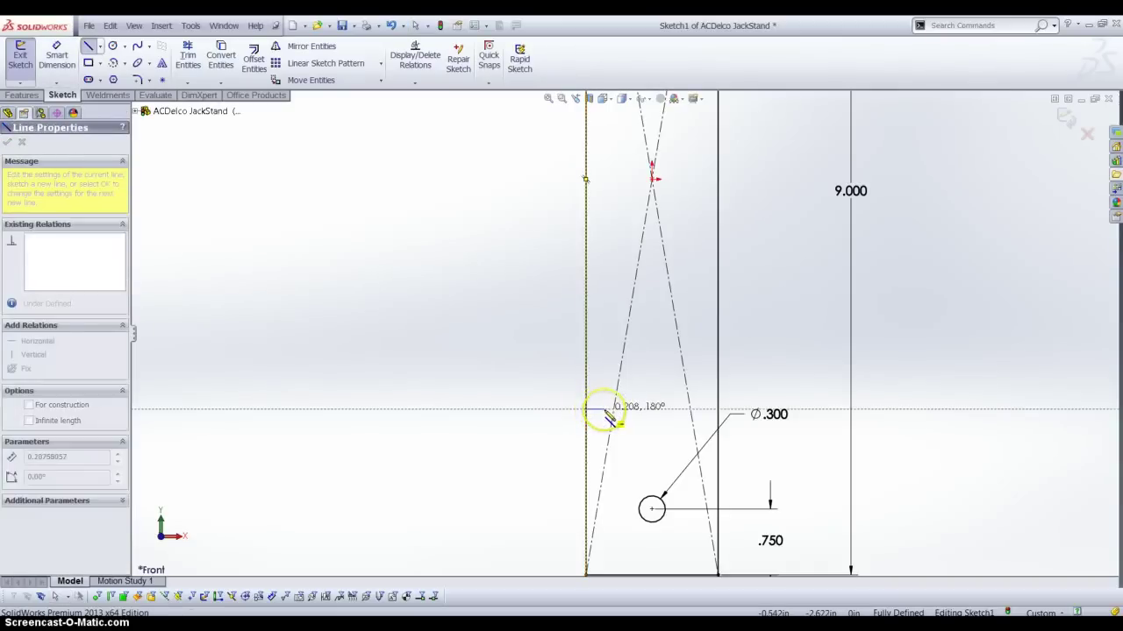
click(606, 409)
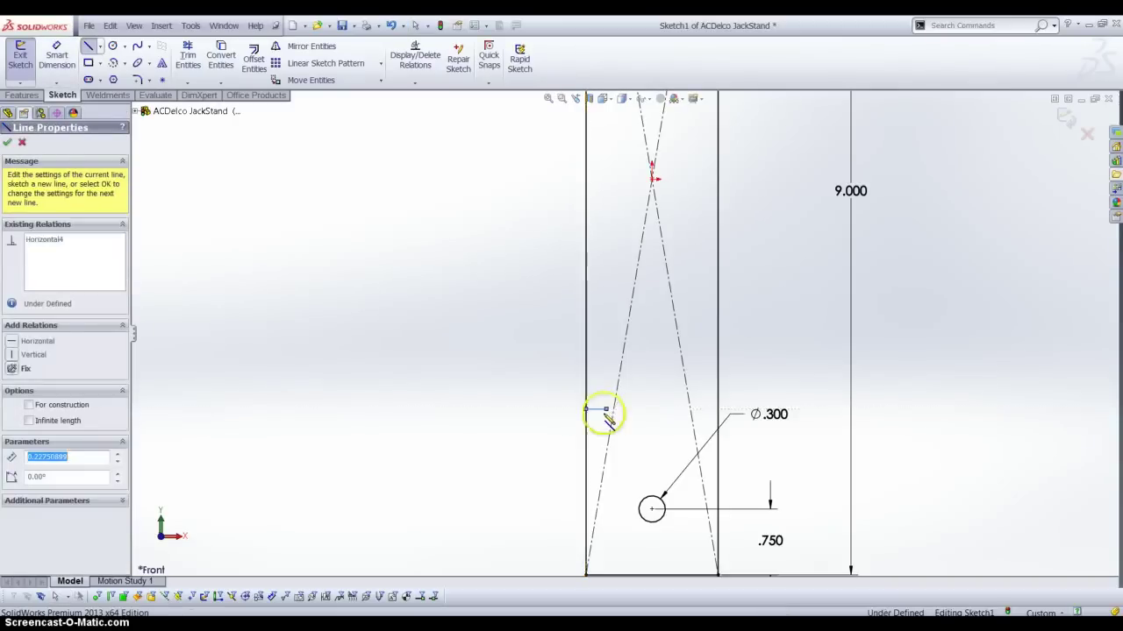
drag(589, 449, 586, 447)
key(Escape)
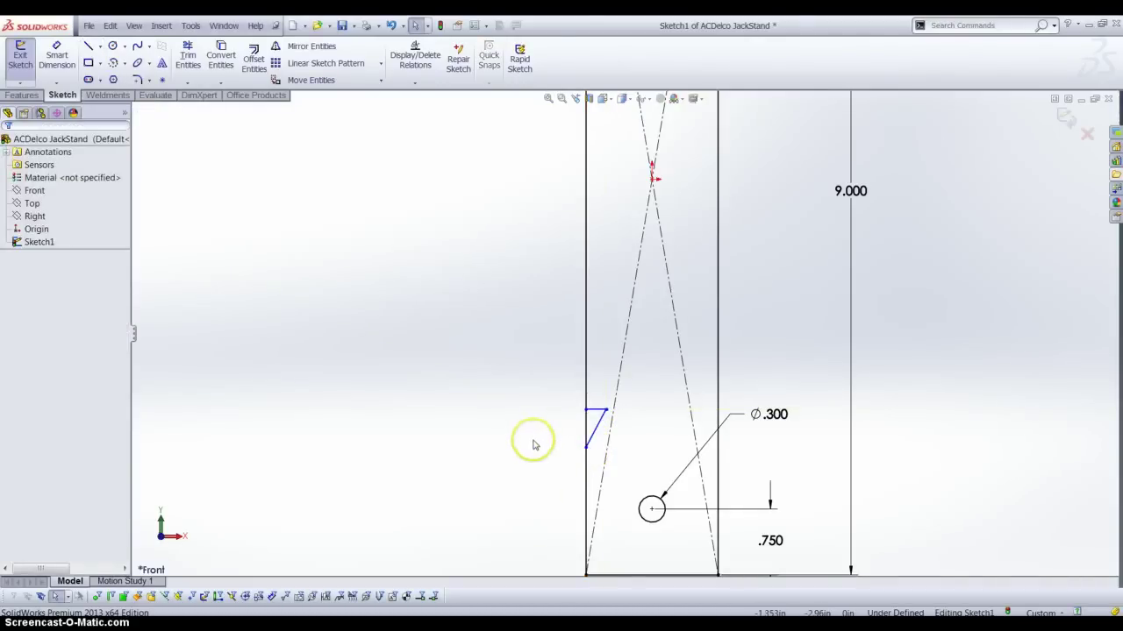
- Dimension the notch's vertical opening between its two endpoints on the rectangle's left edge to 0.375 in
key(d)
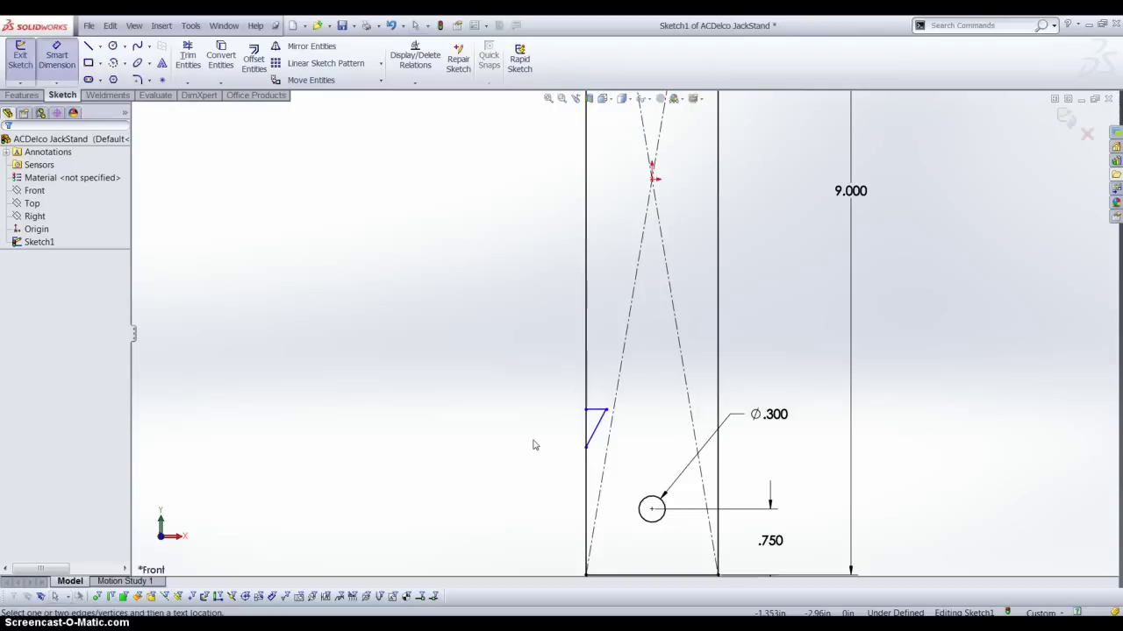
click(588, 412)
click(587, 448)
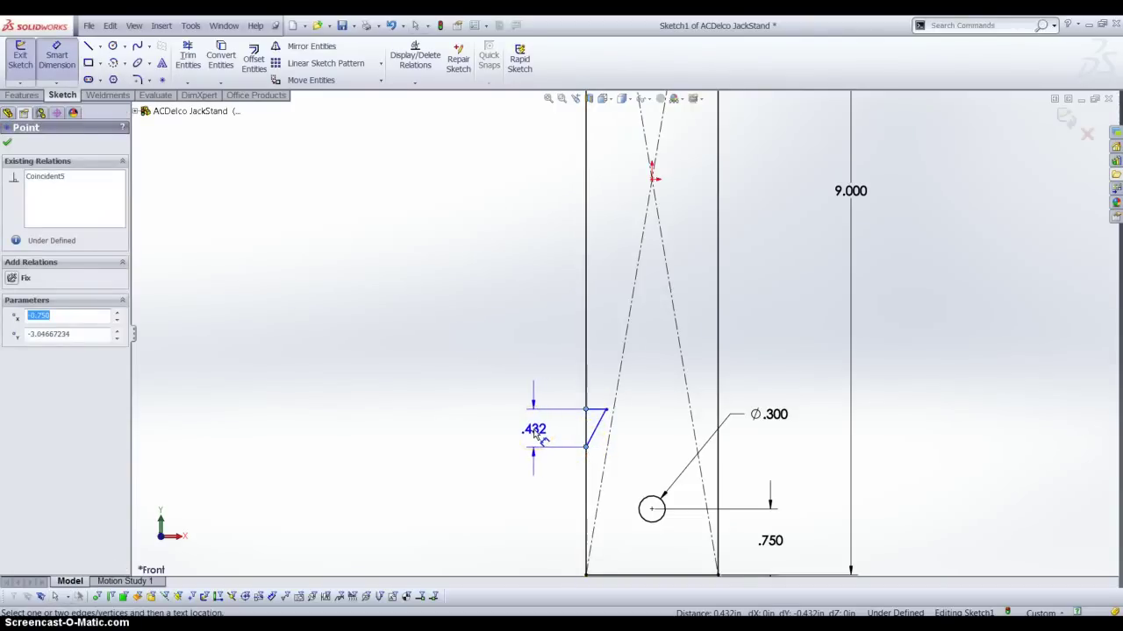
click(535, 432)
text(.75)
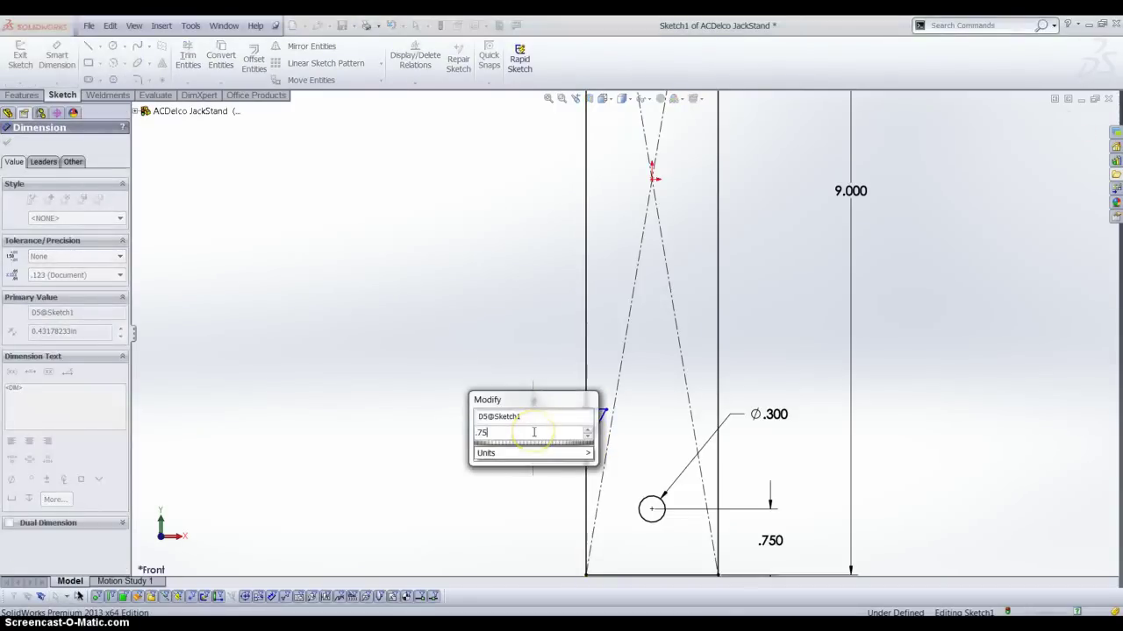
key(BackSpace)
key(BackSpace)
key(BackSpace)
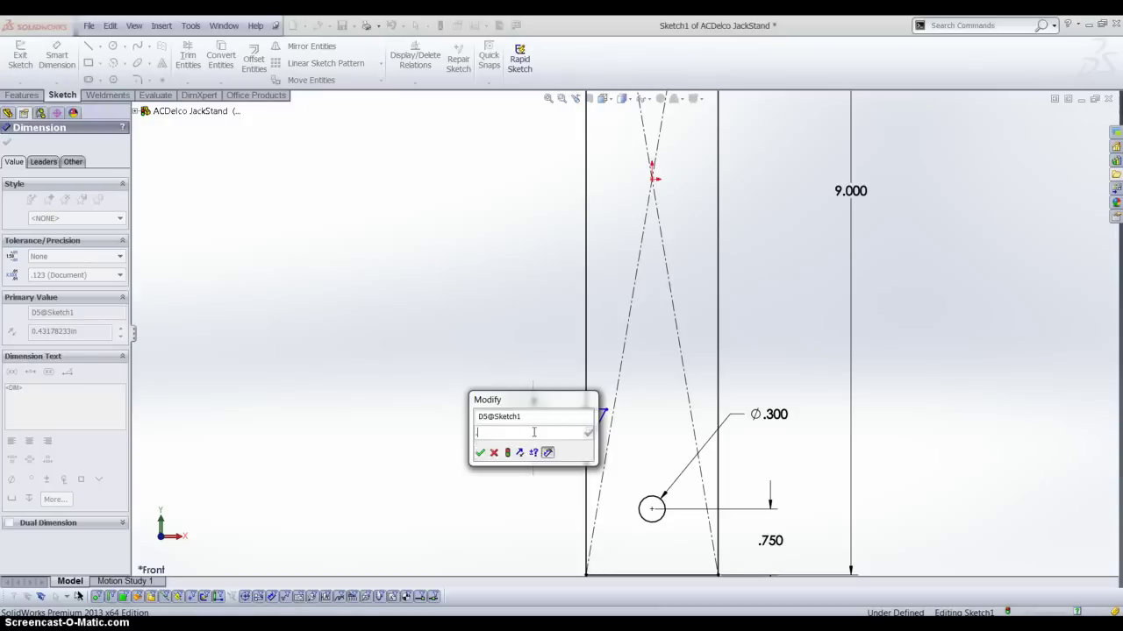
text(.375)
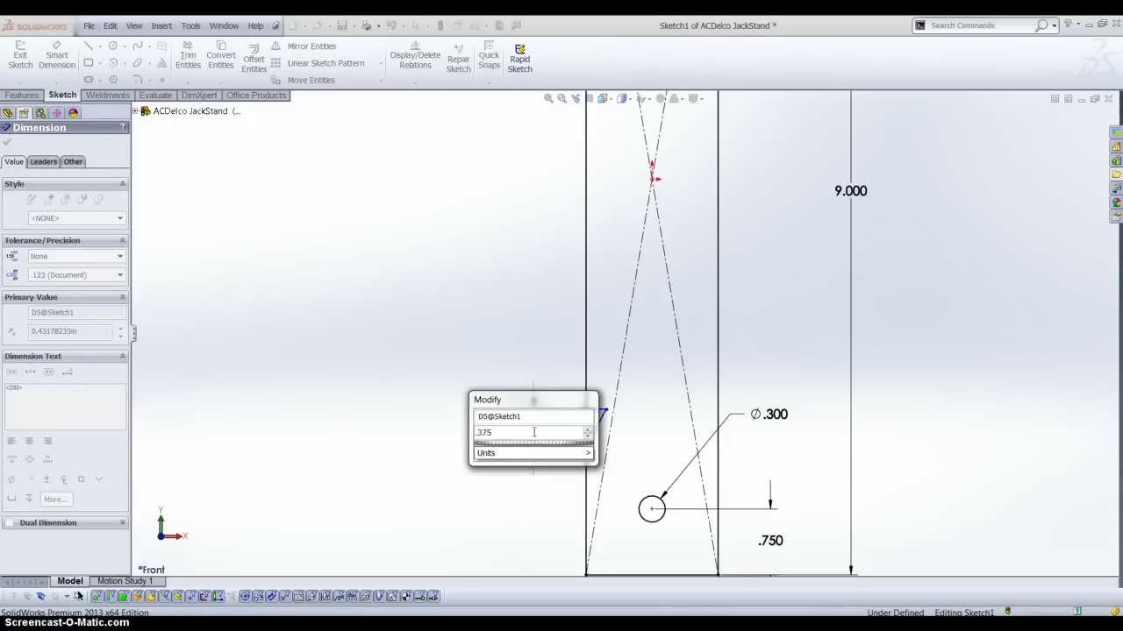
key(Return)
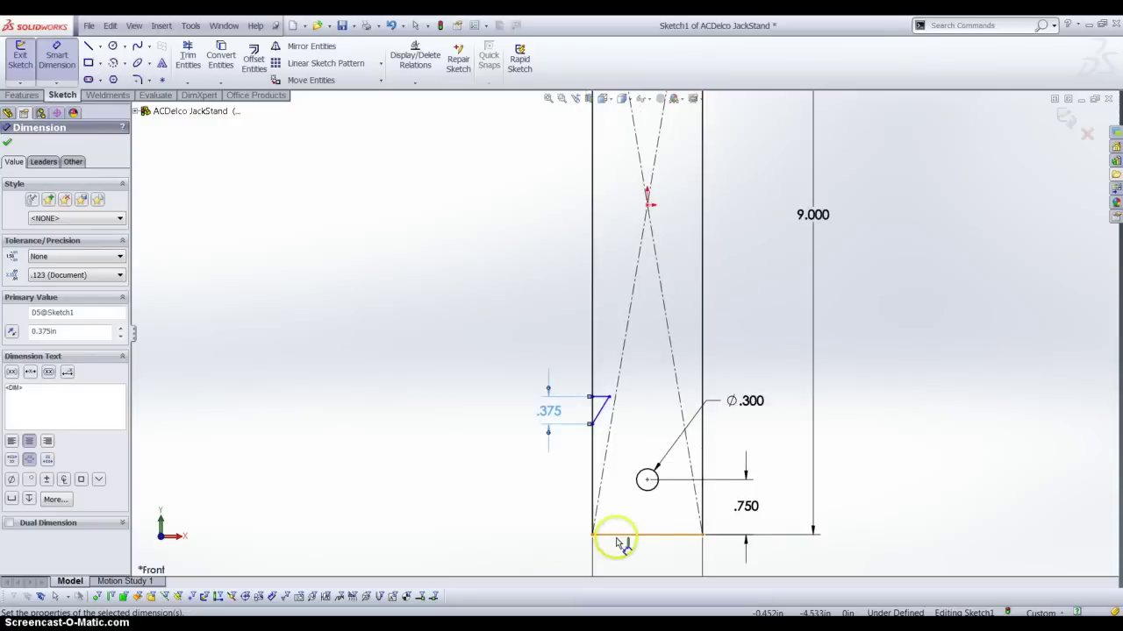
- Dimension the notch's lower endpoint 2 in above the rectangle's bottom edge
click(617, 537)
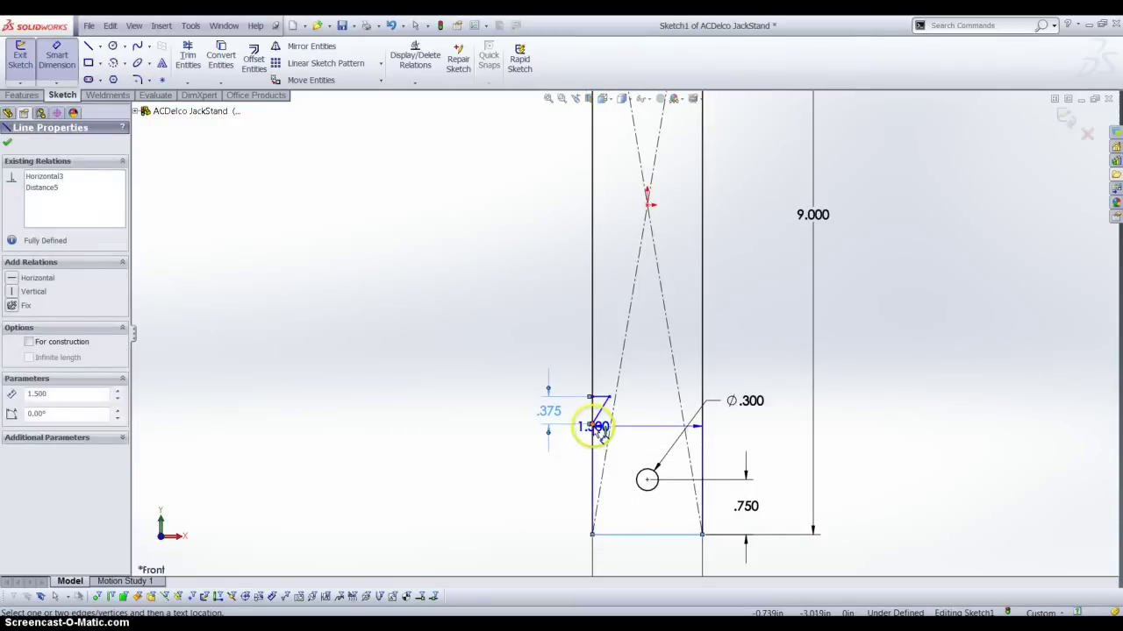
click(590, 424)
click(491, 475)
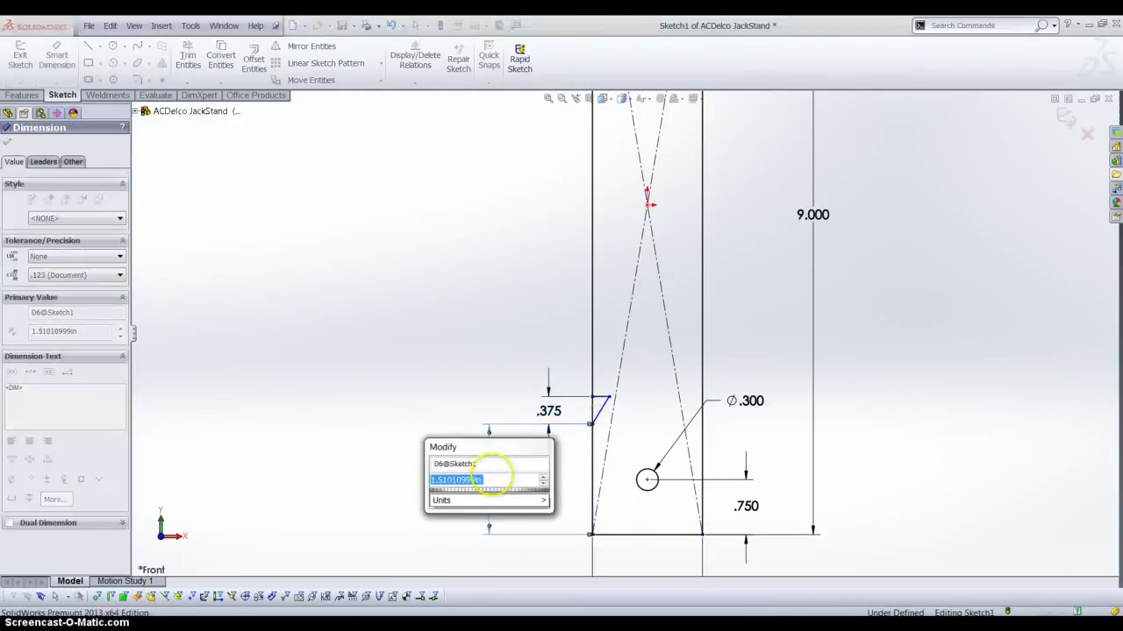
text(2)
key(Return)
click(423, 389)
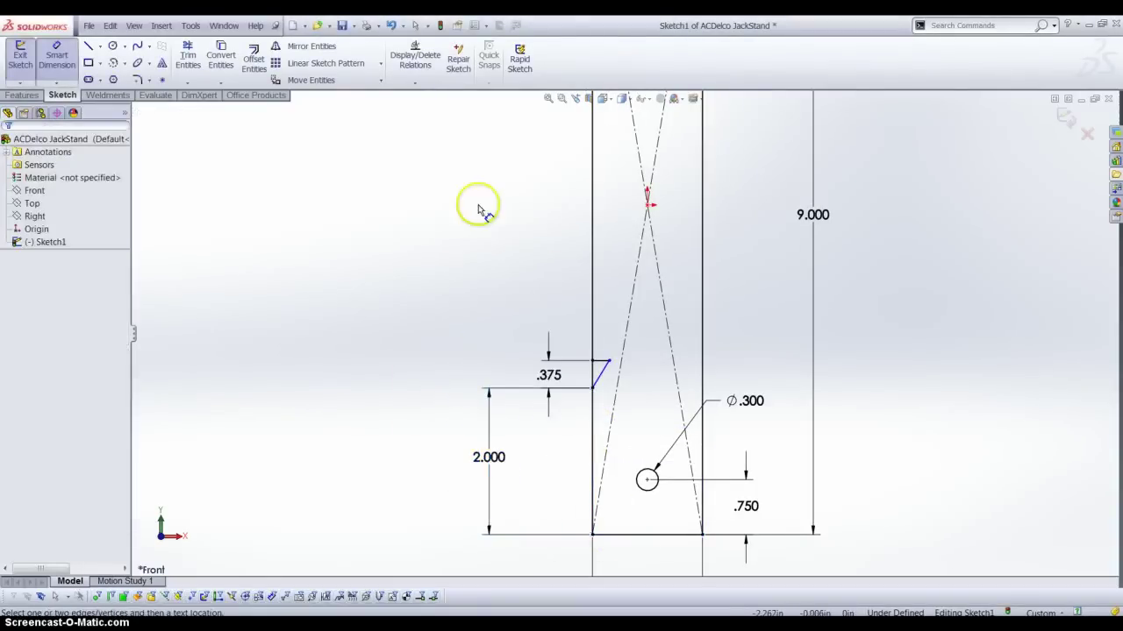
key(Escape)
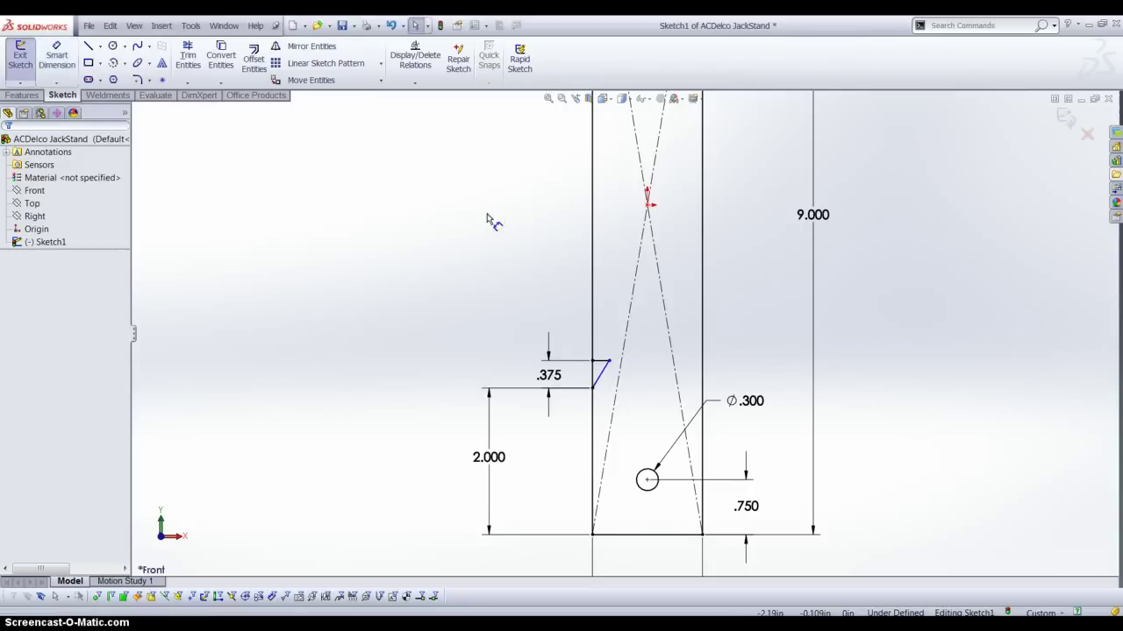
- Start a linear sketch pattern of the two notch lines with the Direction 1 angle set to 90 degrees
key(f)
click(659, 460)
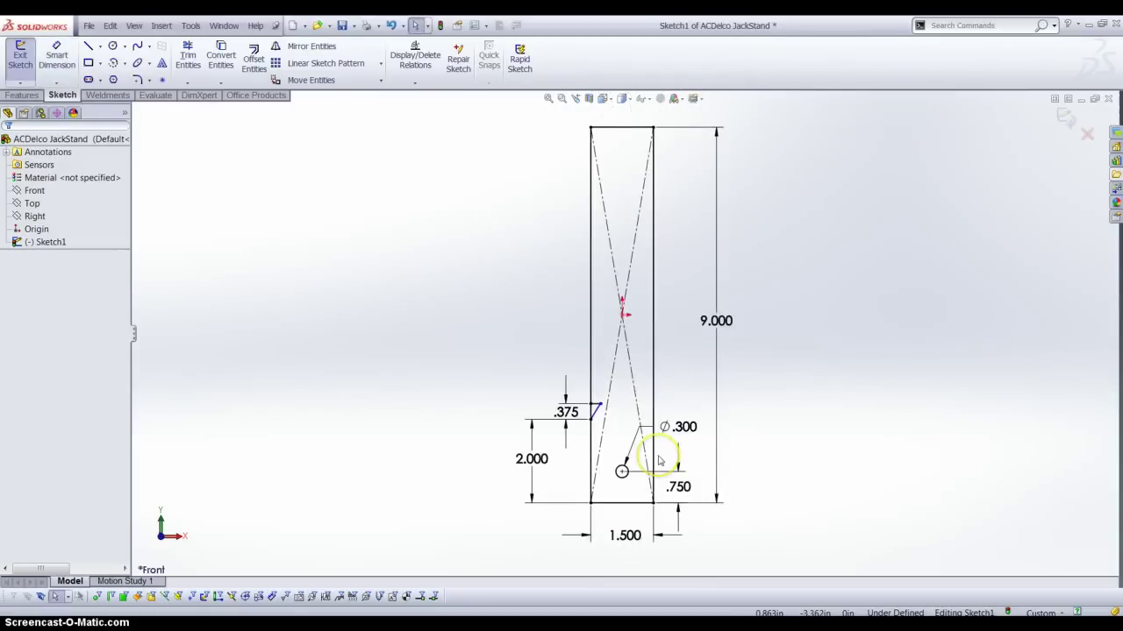
scroll(630, 443, down, 3)
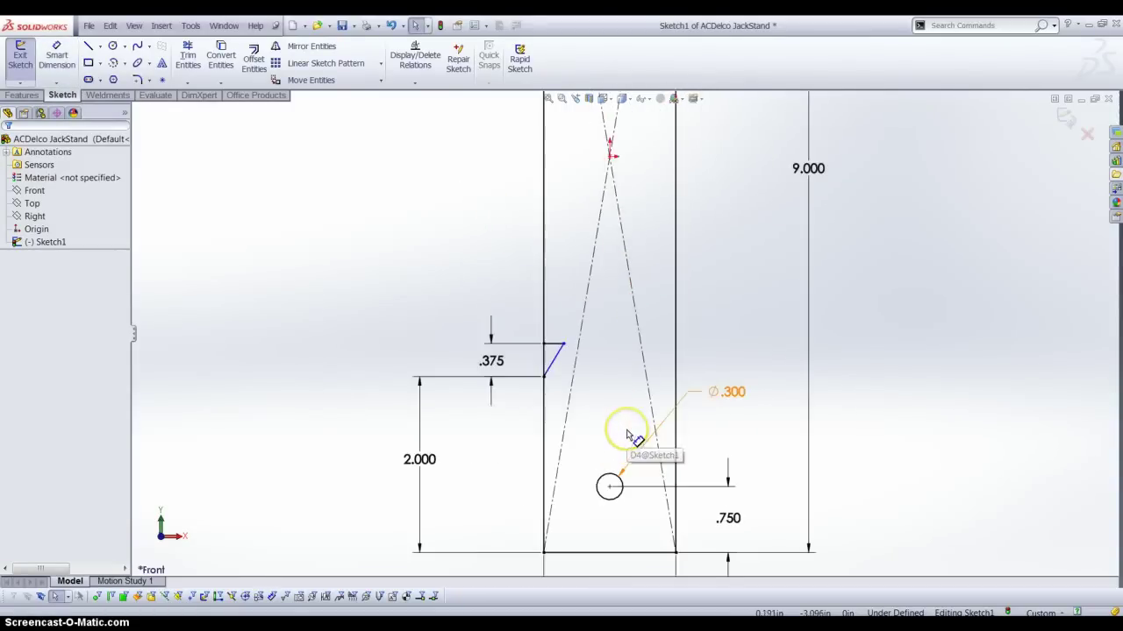
scroll(629, 436, down, 1)
mouse_move(509, 283)
mouse_down()
mouse_move(529, 350)
mouse_move(580, 401)
mouse_up()
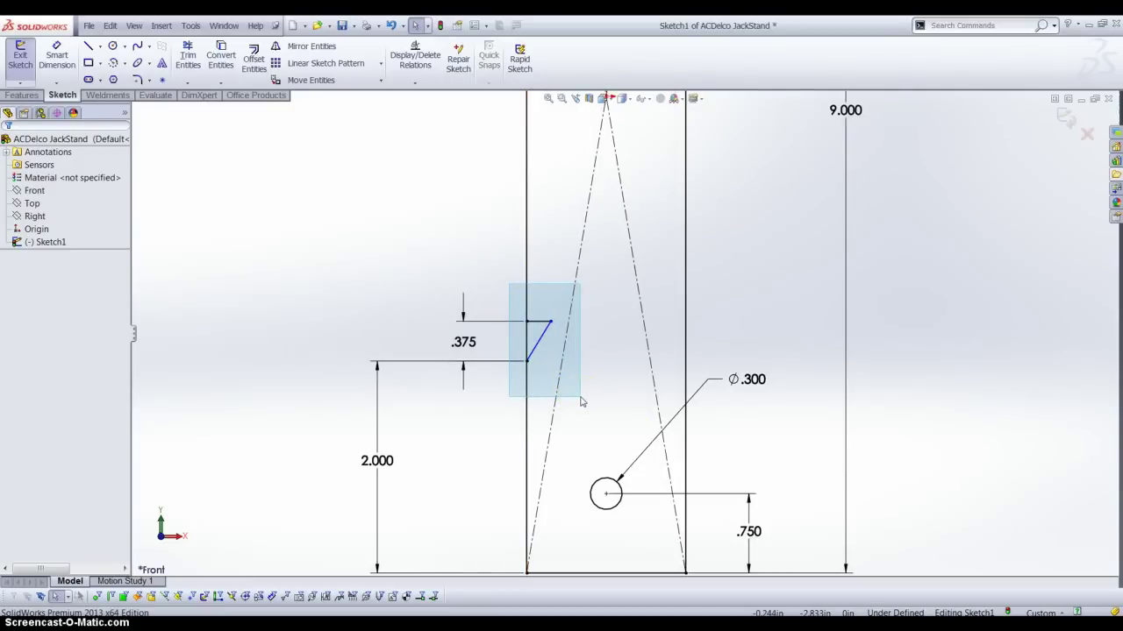
mouse_move(580, 401)
mouse_down()
mouse_move(551, 387)
mouse_move(569, 394)
mouse_up()
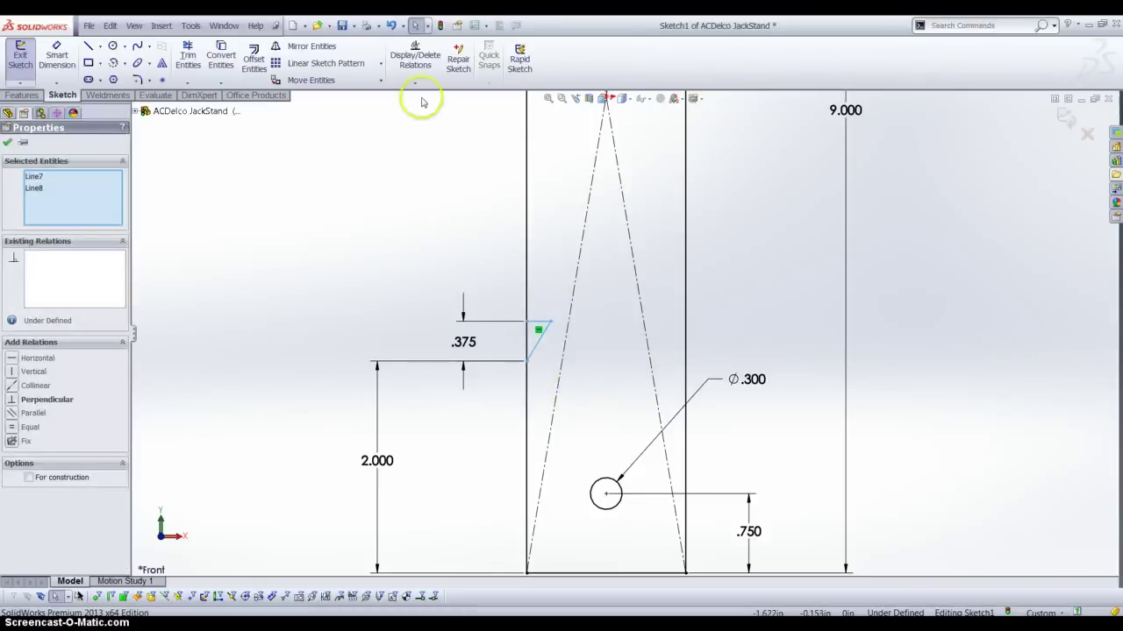
click(381, 65)
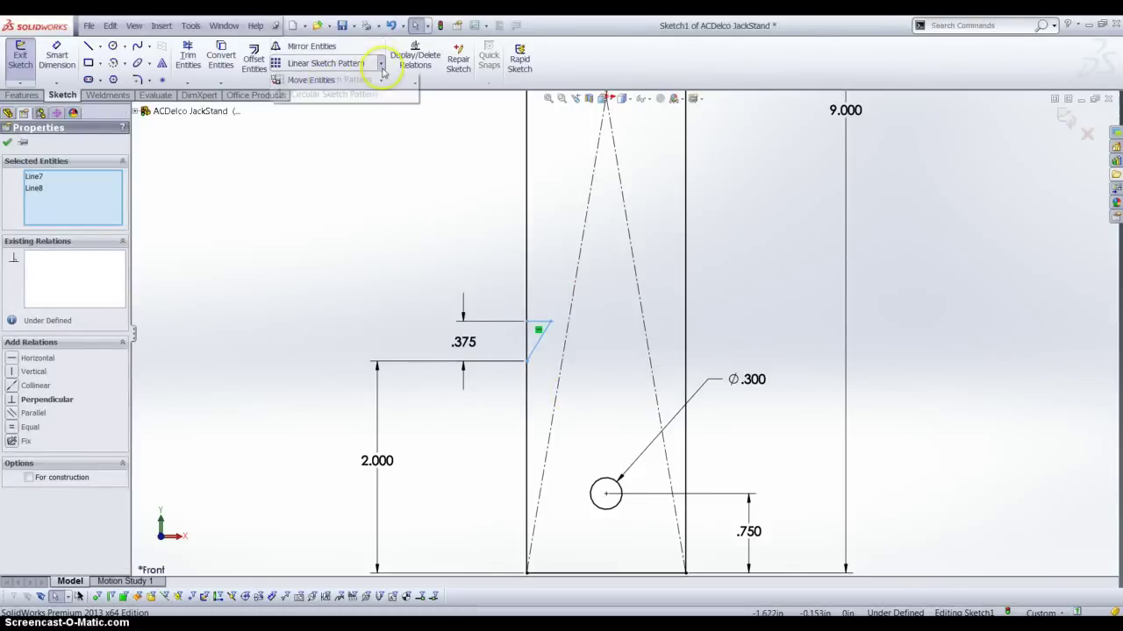
click(360, 78)
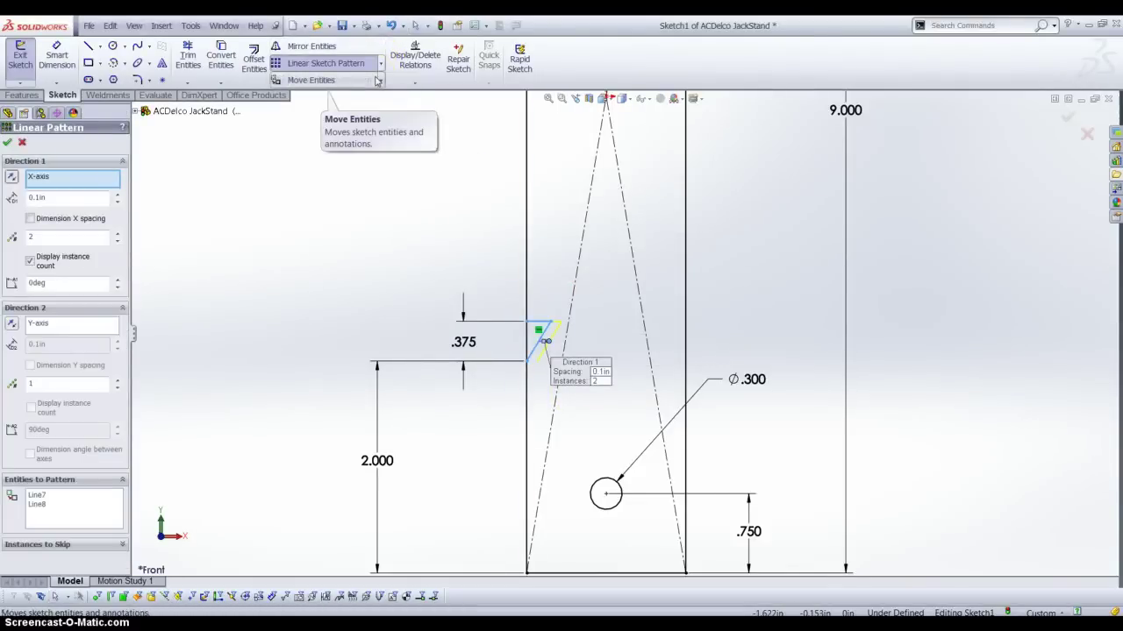
click(61, 282)
text(90)
key(Return)
- Set the notch pattern's spacing to .3+.375 in with 9 instances and create the pattern up the rectangle's left edge
click(35, 197)
text(.3+.375)
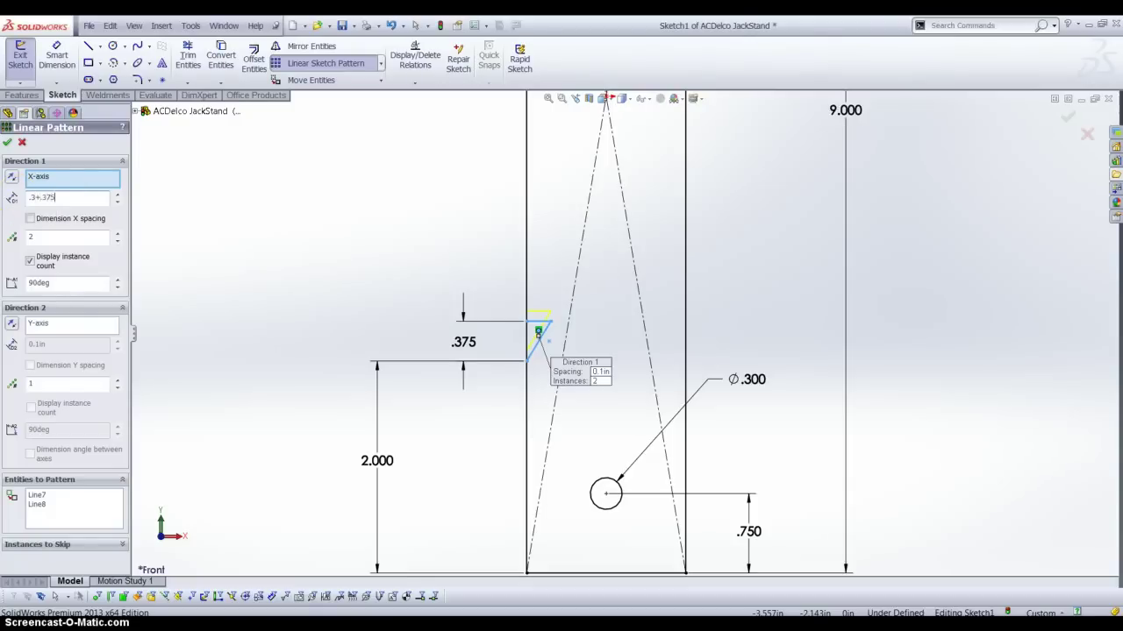
key(Return)
double_click(23, 236)
text(9)
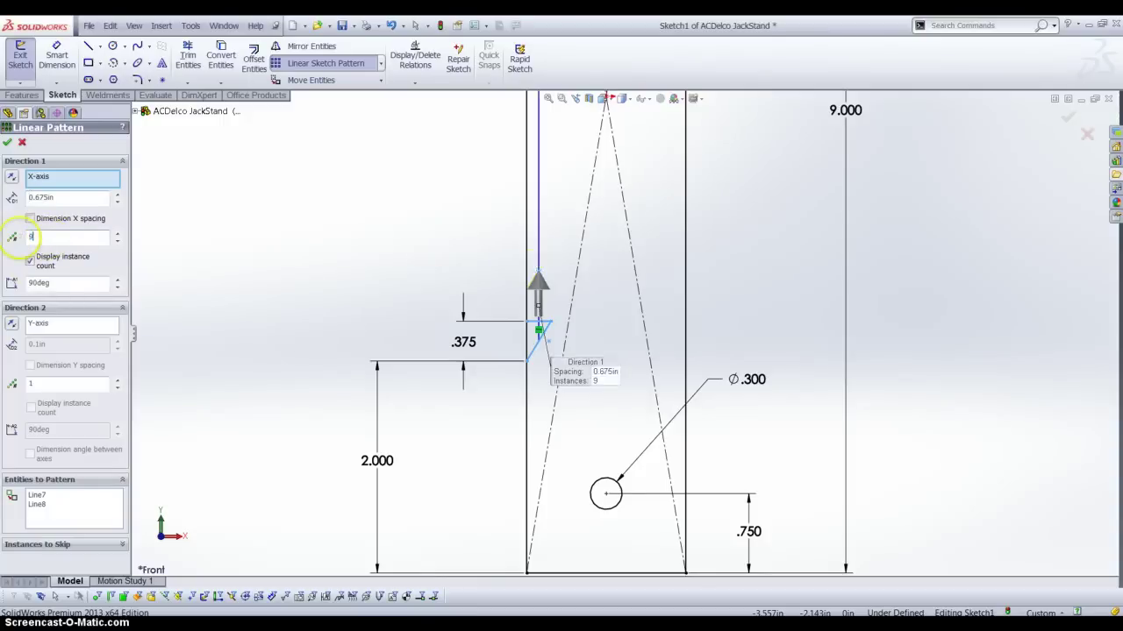
click(7, 143)
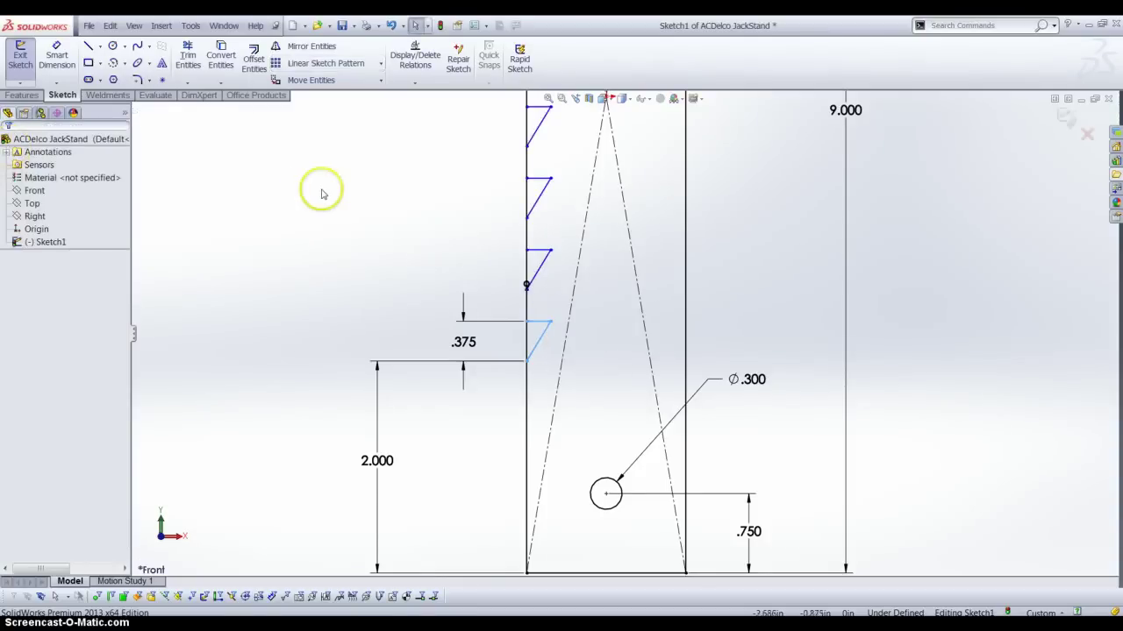
key(f)
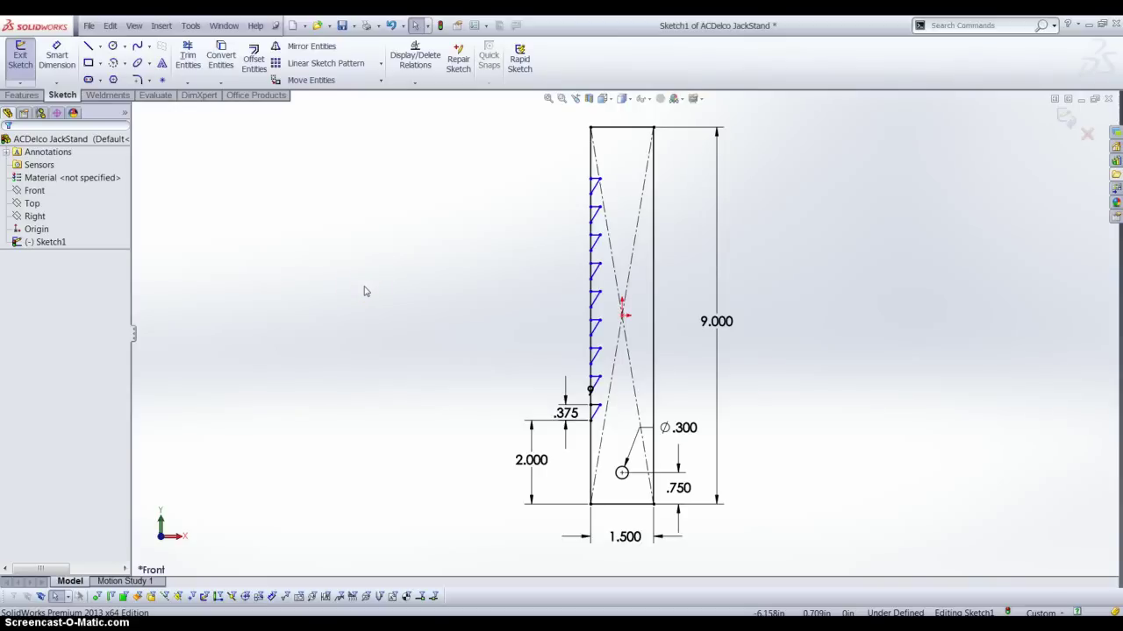
click(371, 289)
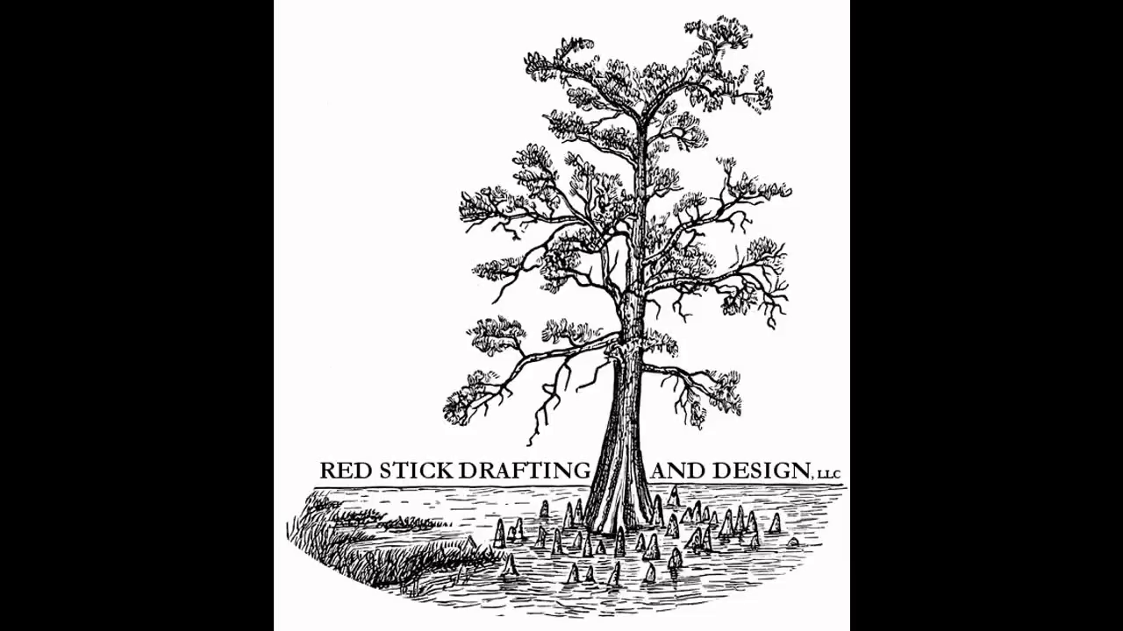